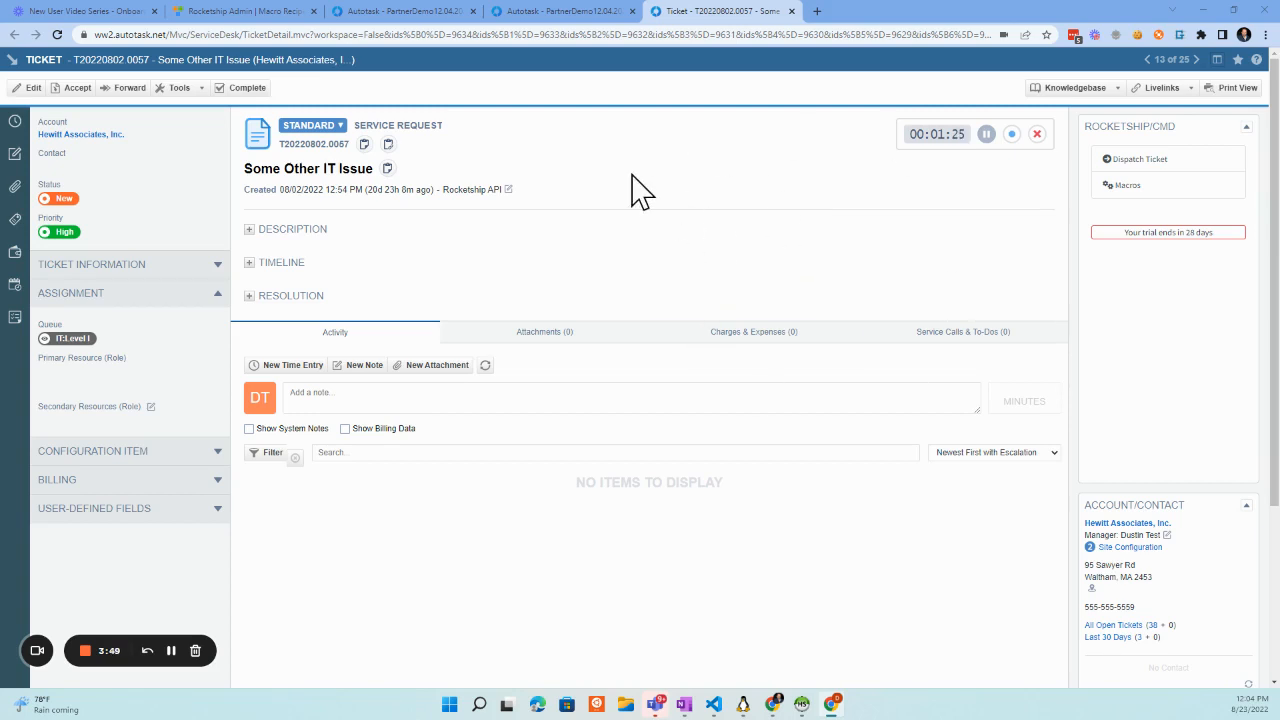
# - Dispatch the Hewitt Associates ticket through Rocketship/CMD with the note "New ticket, work on this asap, thanks!"
pyautogui.click(1146, 164)
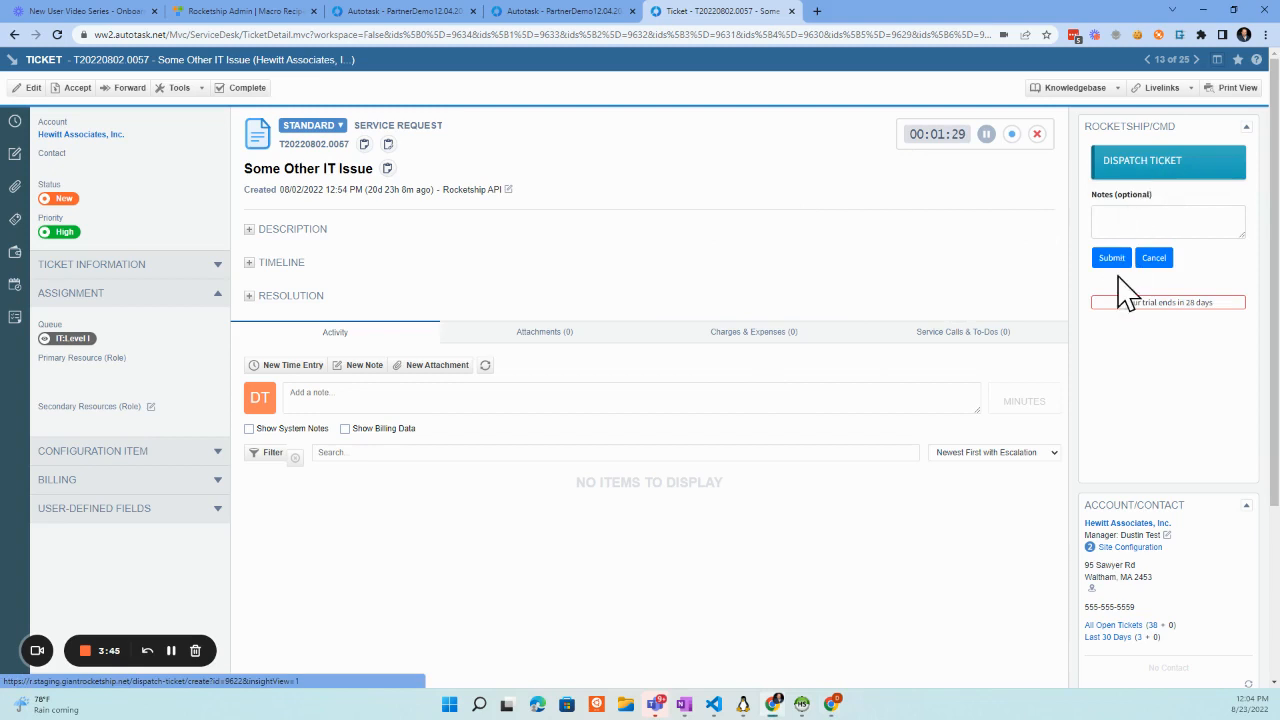
pyautogui.click(1120, 262)
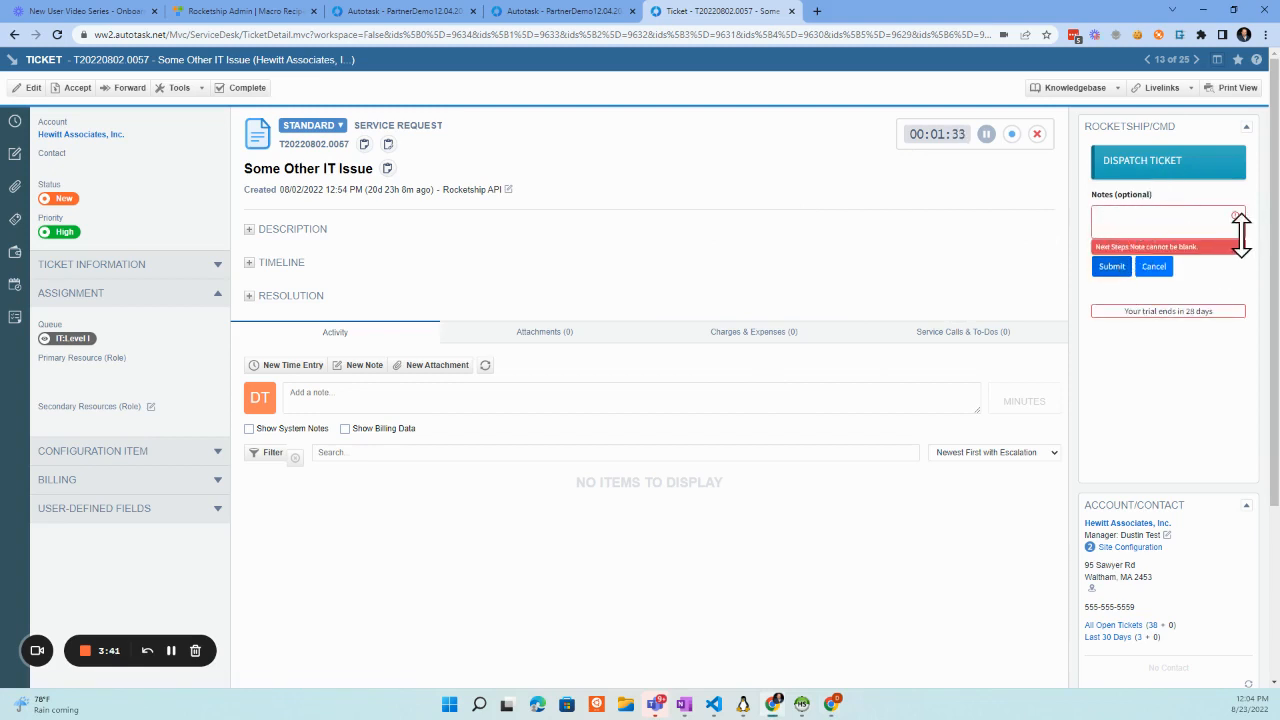
pyautogui.moveTo(1240, 234); pyautogui.dragTo(1240, 300)
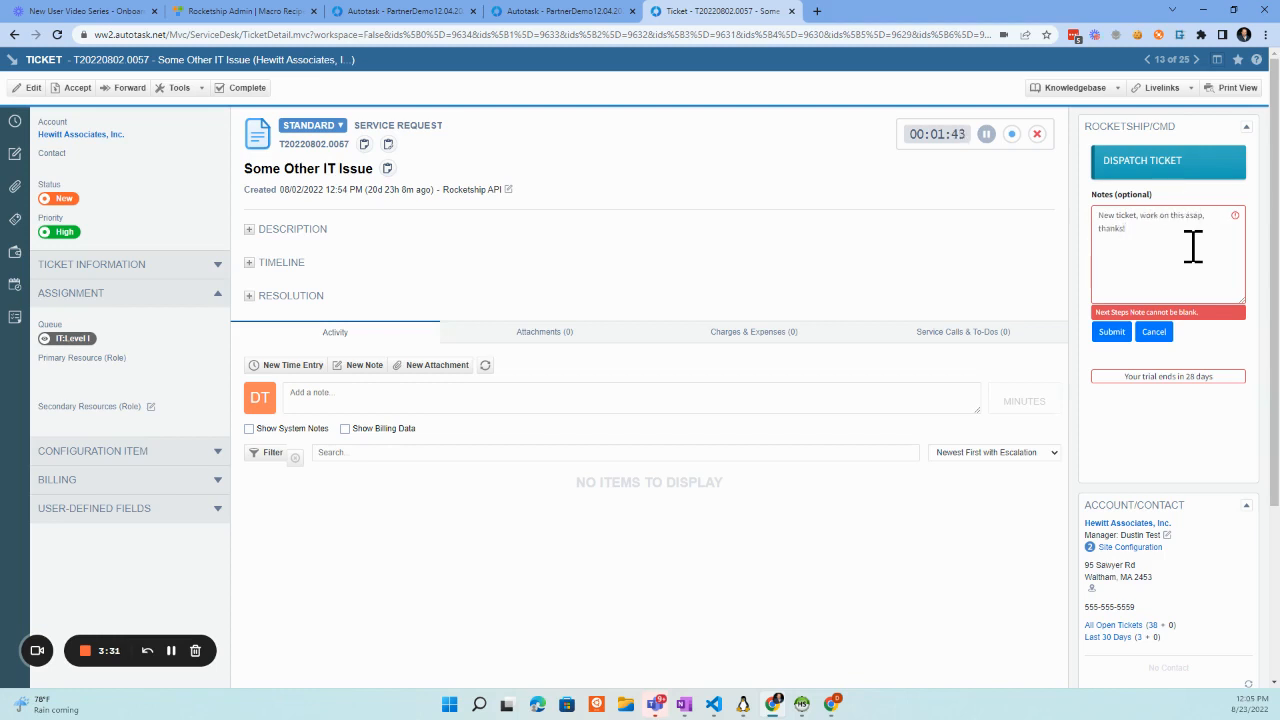
pyautogui.click(1112, 332)
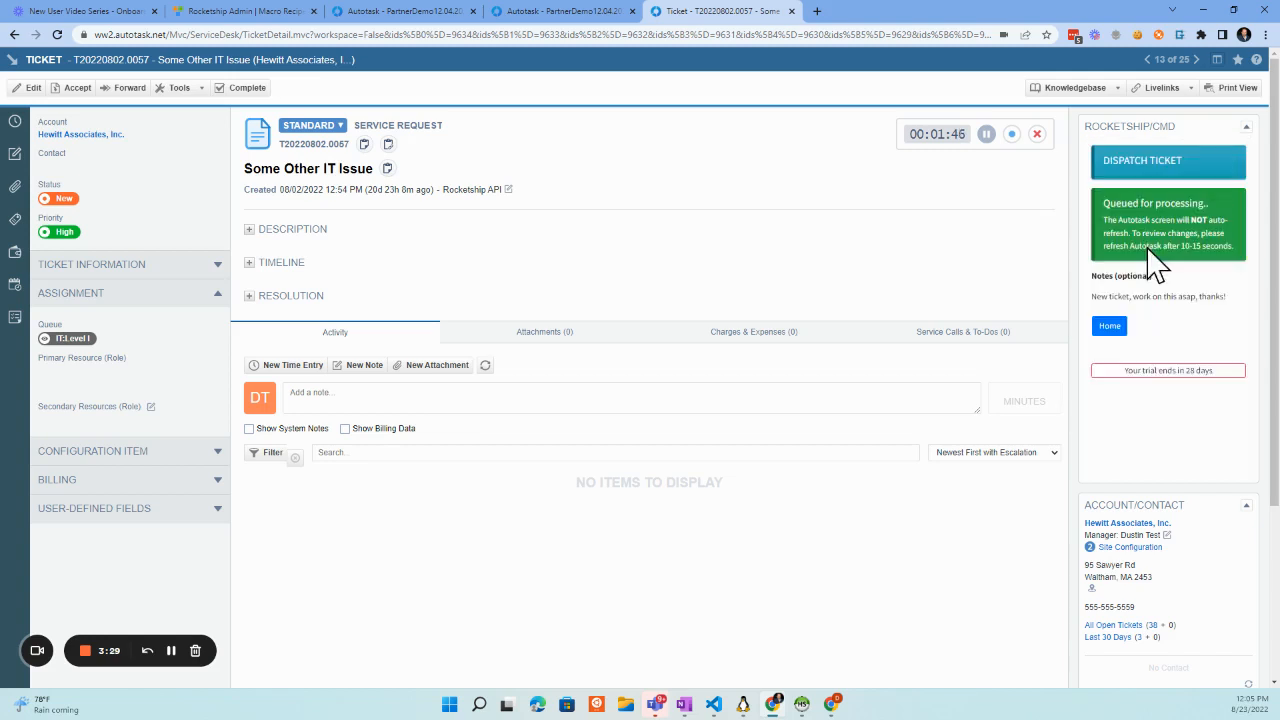
pyautogui.click(1120, 334)
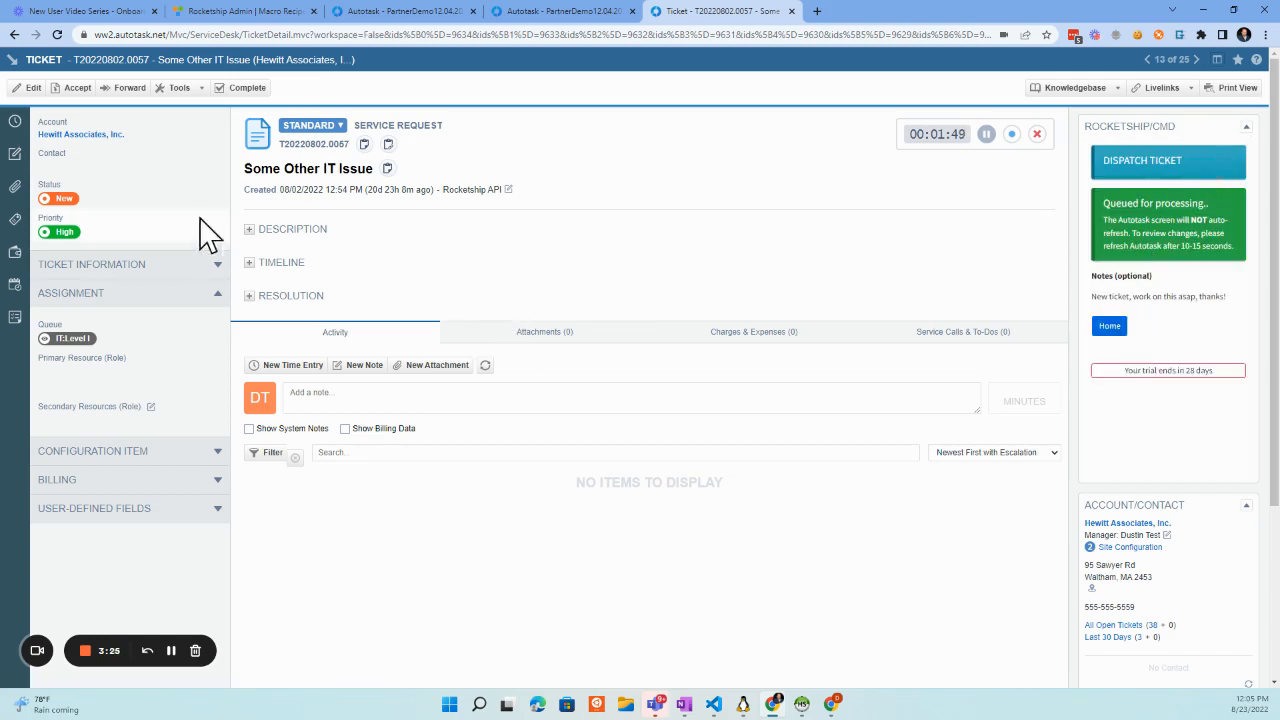
# - Refresh the ticket and review its escalation activity notes and assigned primary resource
pyautogui.click(57, 36)
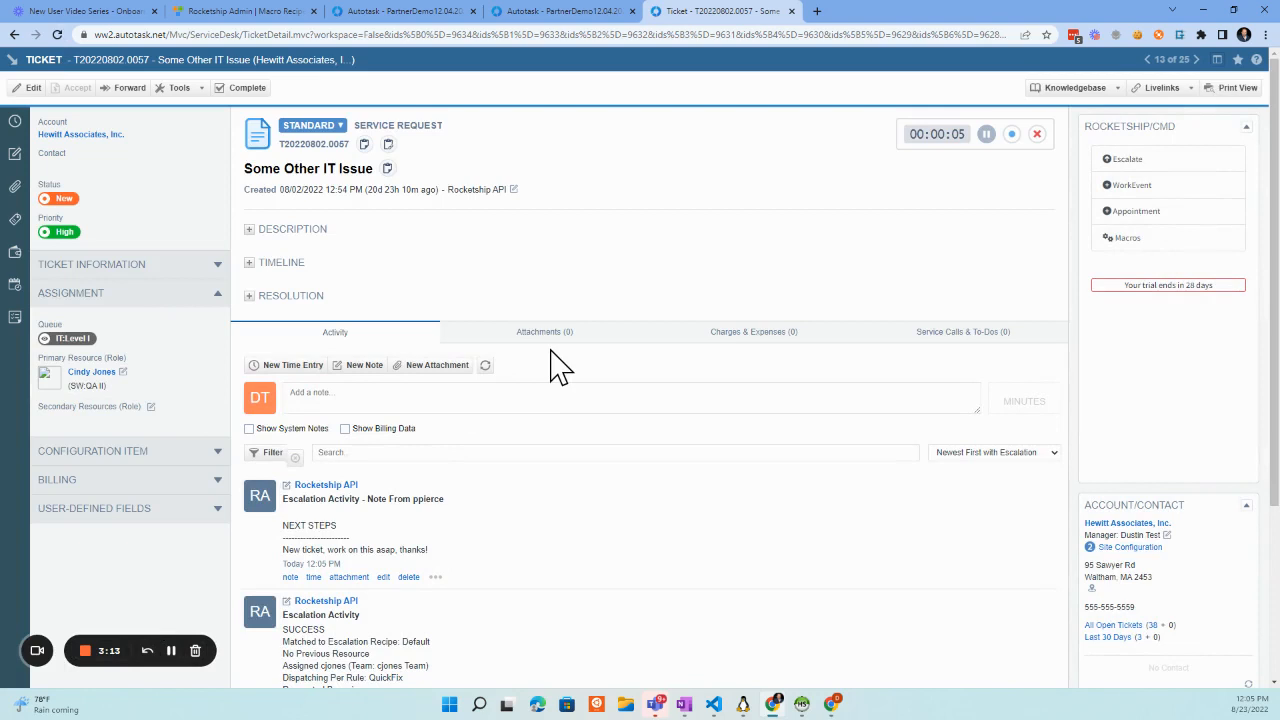
pyautogui.scroll(-1, 560, 368)
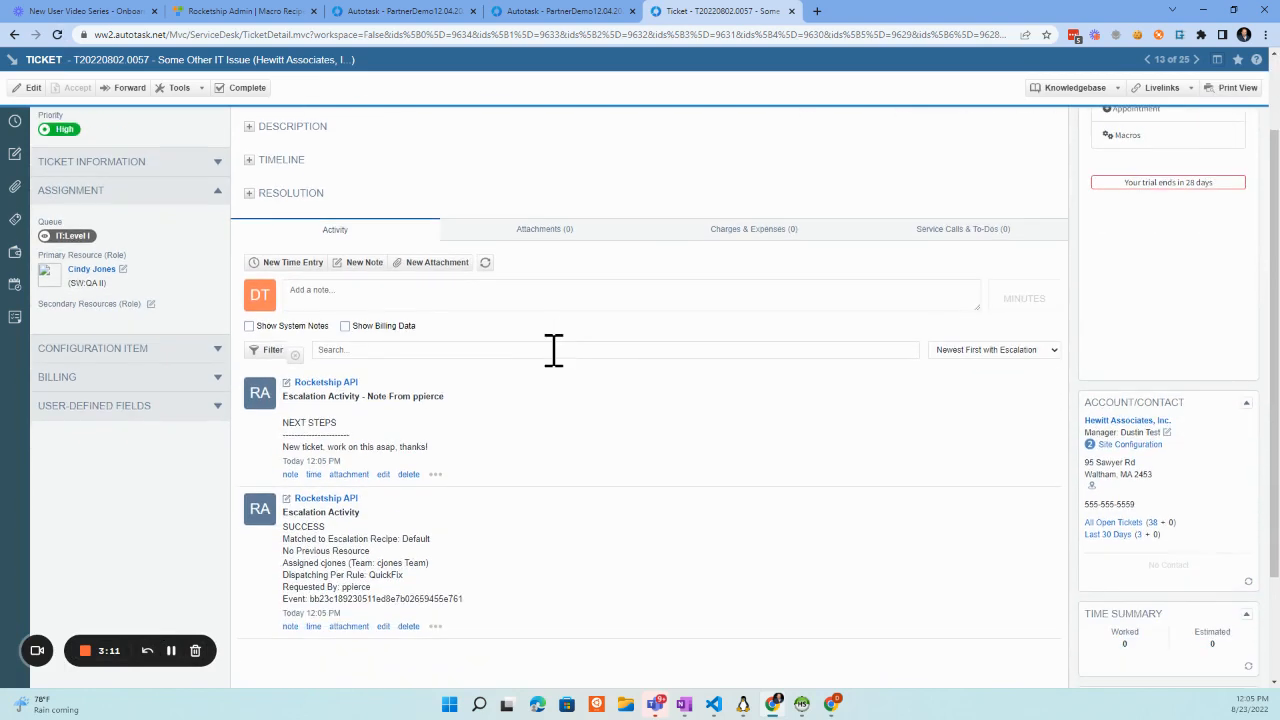
pyautogui.moveTo(292, 447); pyautogui.dragTo(439, 450)
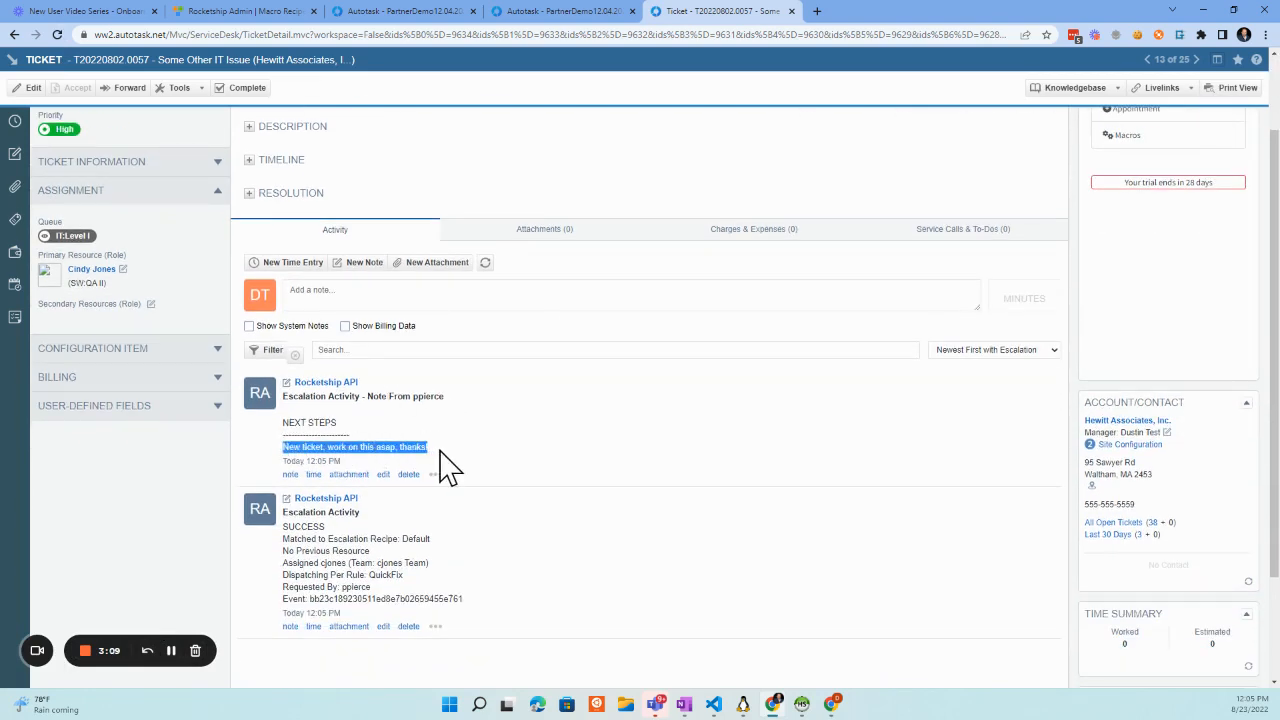
pyautogui.click(303, 530)
pyautogui.moveTo(303, 530); pyautogui.dragTo(391, 597)
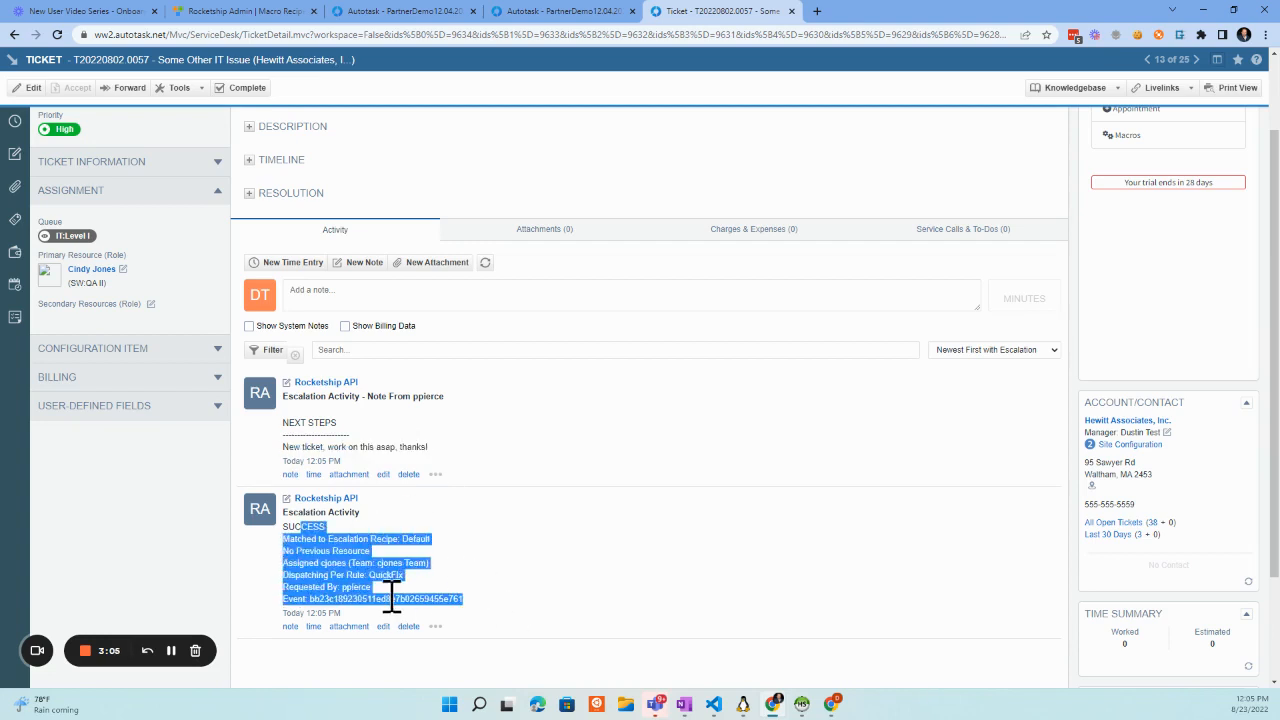
pyautogui.doubleClick(391, 598)
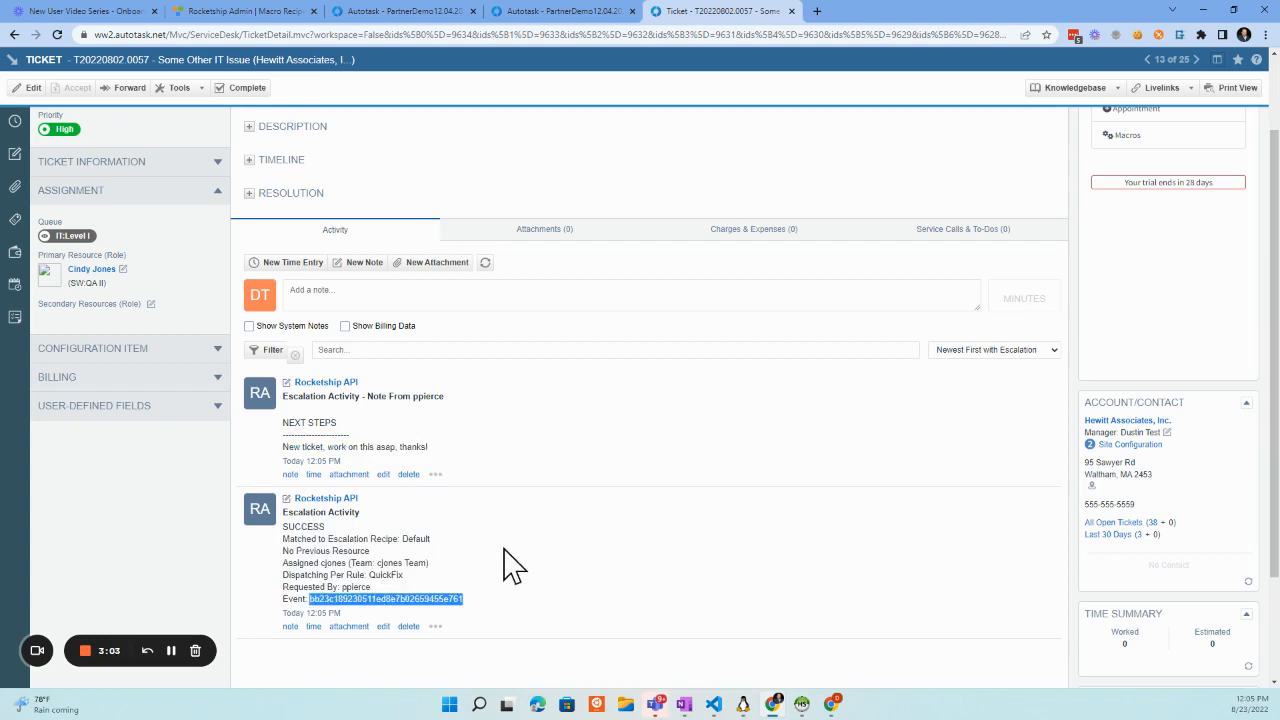
pyautogui.scroll(1, 505, 550)
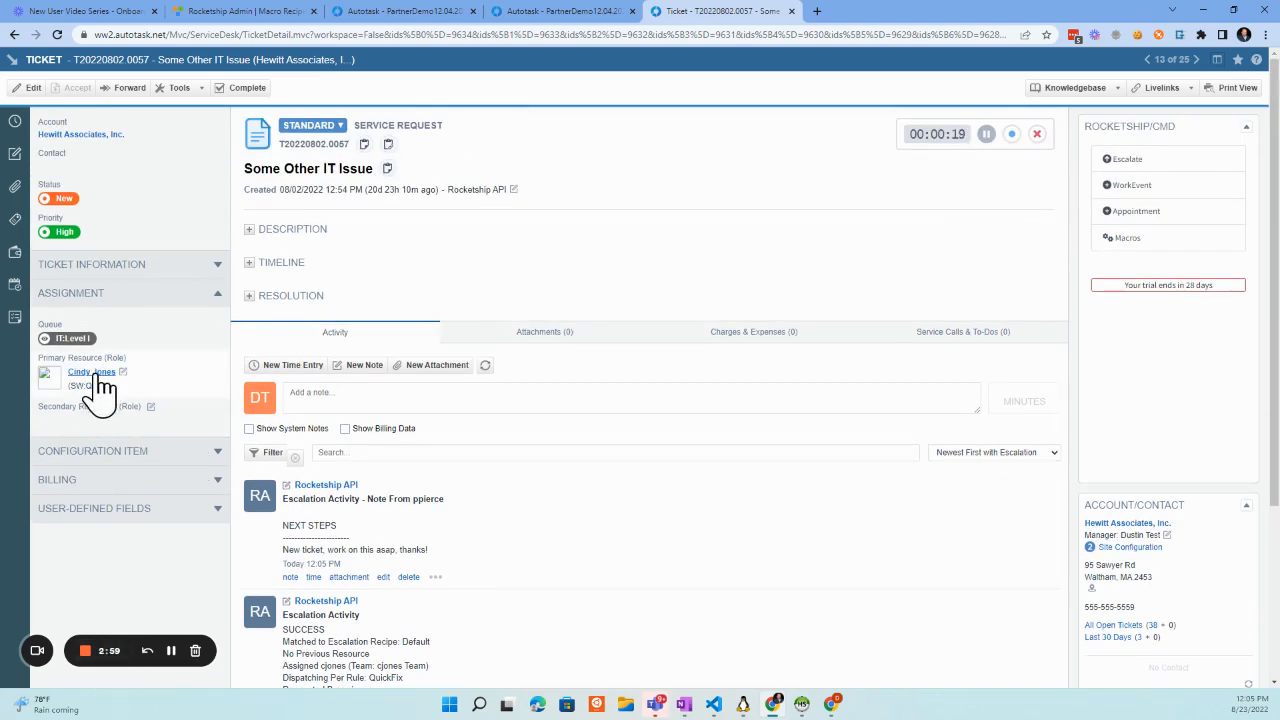
# - Switch to Rocketship Admin, open the Ticket Routing escalation settings, and check them against the dispatched ticket
pyautogui.click(268, 11)
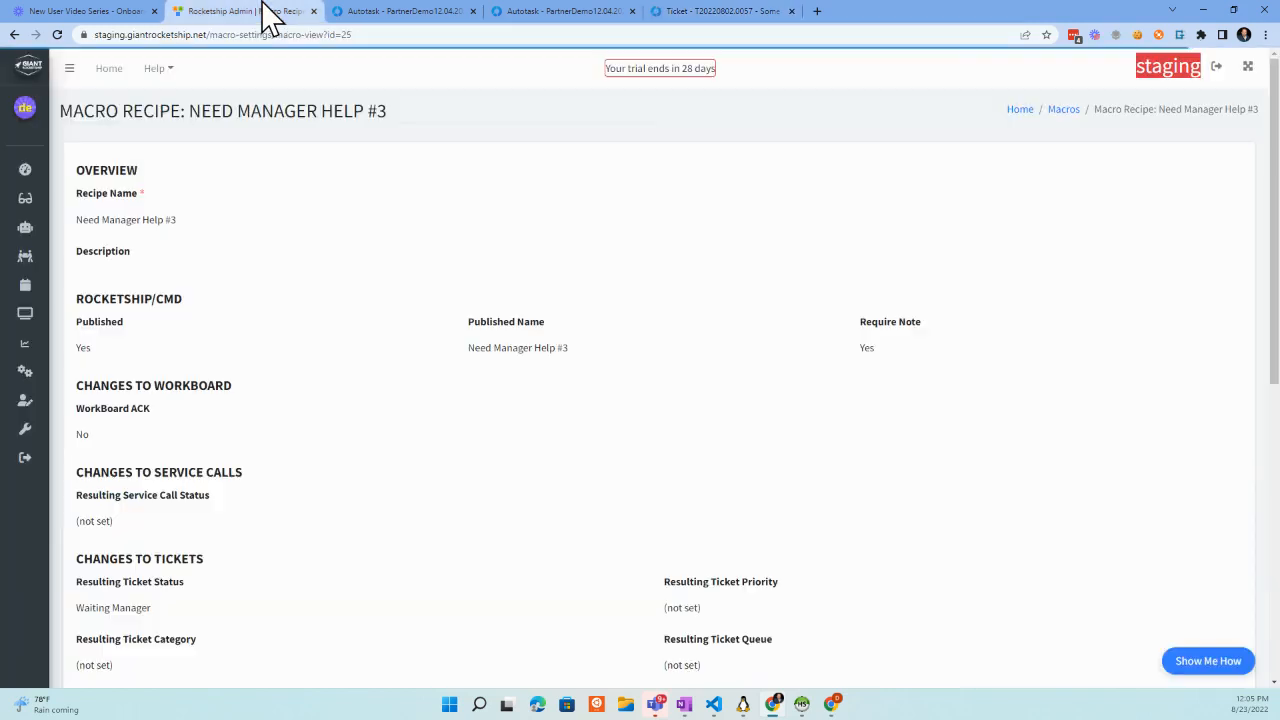
pyautogui.moveTo(33, 197)
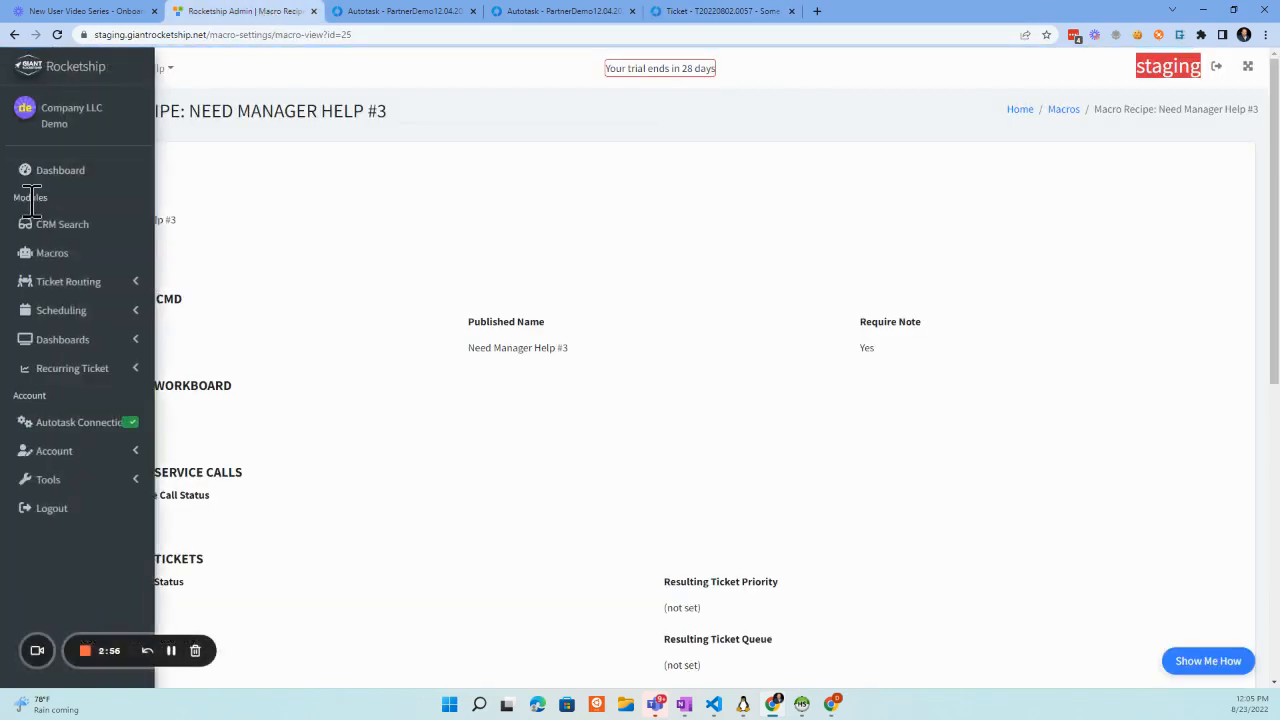
pyautogui.click(105, 300)
pyautogui.click(82, 308)
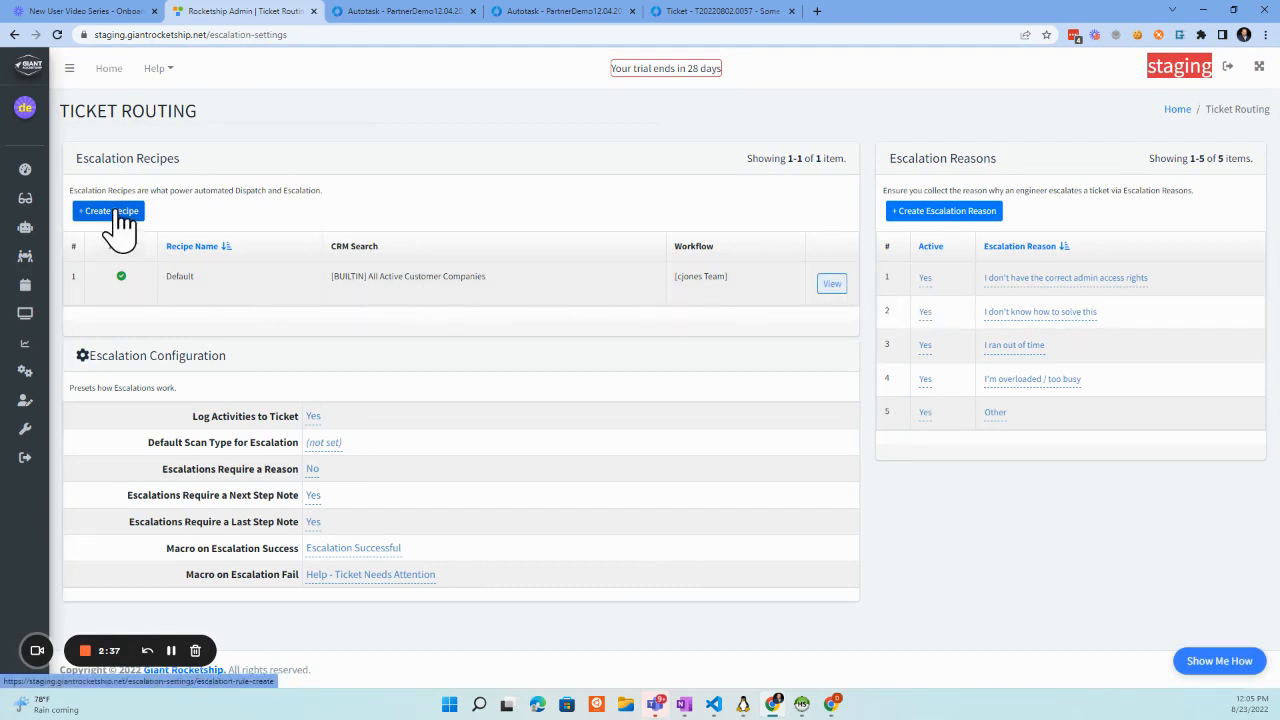
pyautogui.click(680, 12)
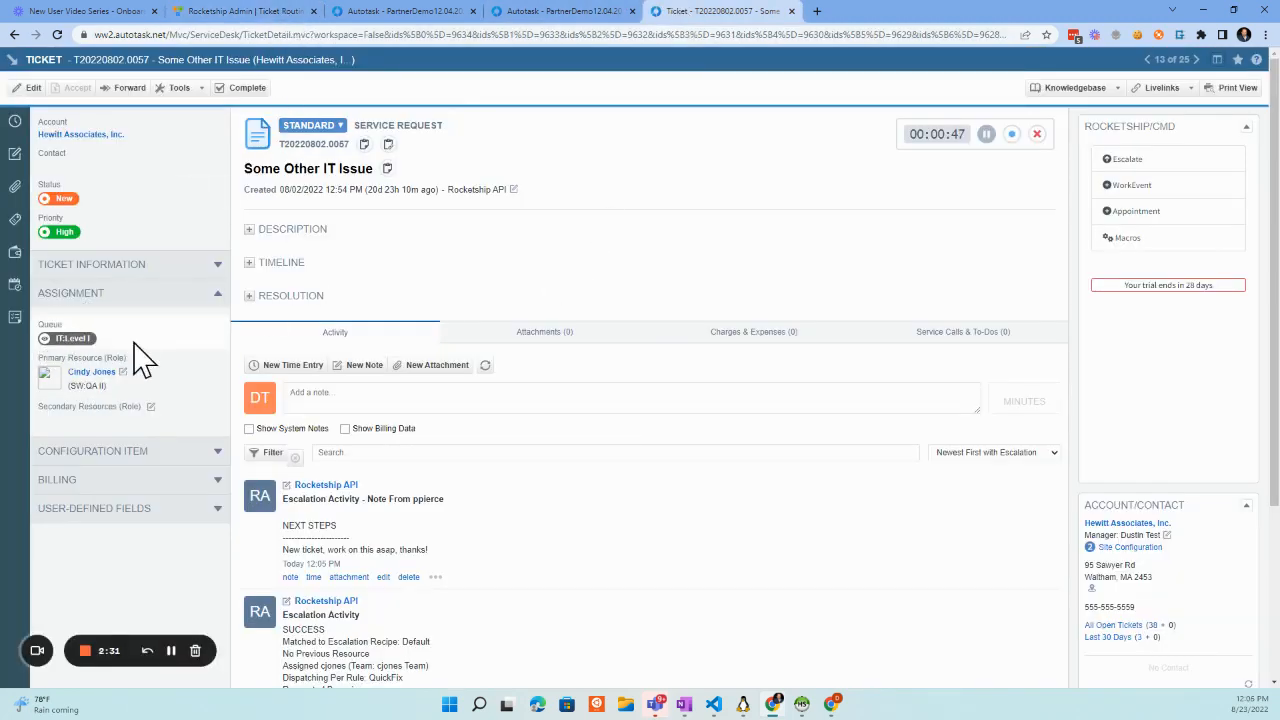
pyautogui.click(298, 12)
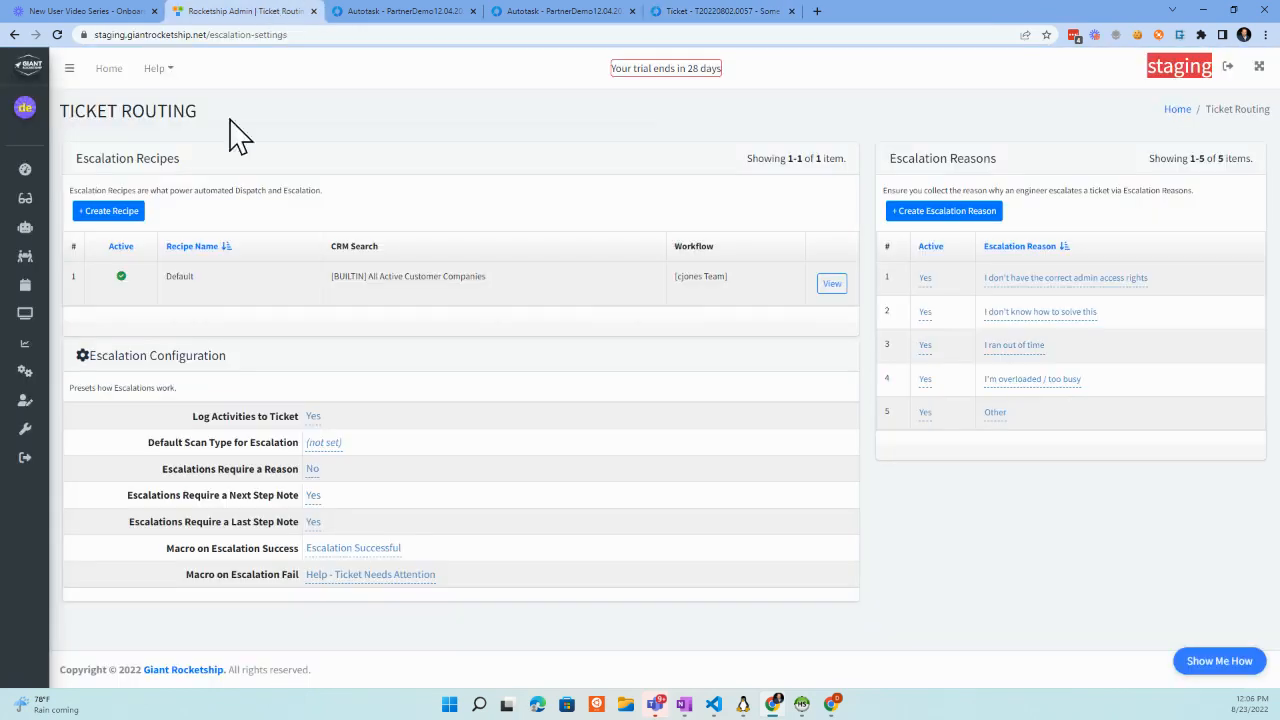
# - Start a new escalation recipe named "Office 365 skills" with the CRM Search [BUILTIN] All Active Customer Companies
pyautogui.click(114, 213)
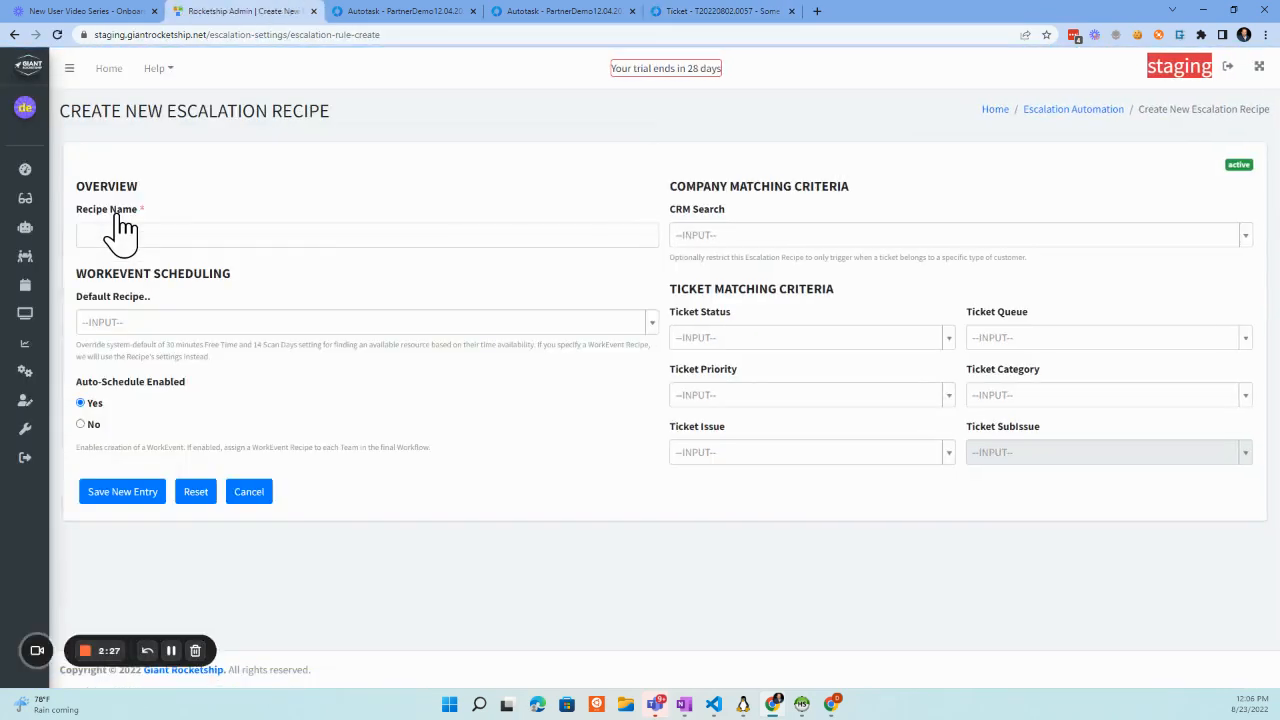
pyautogui.click(220, 238)
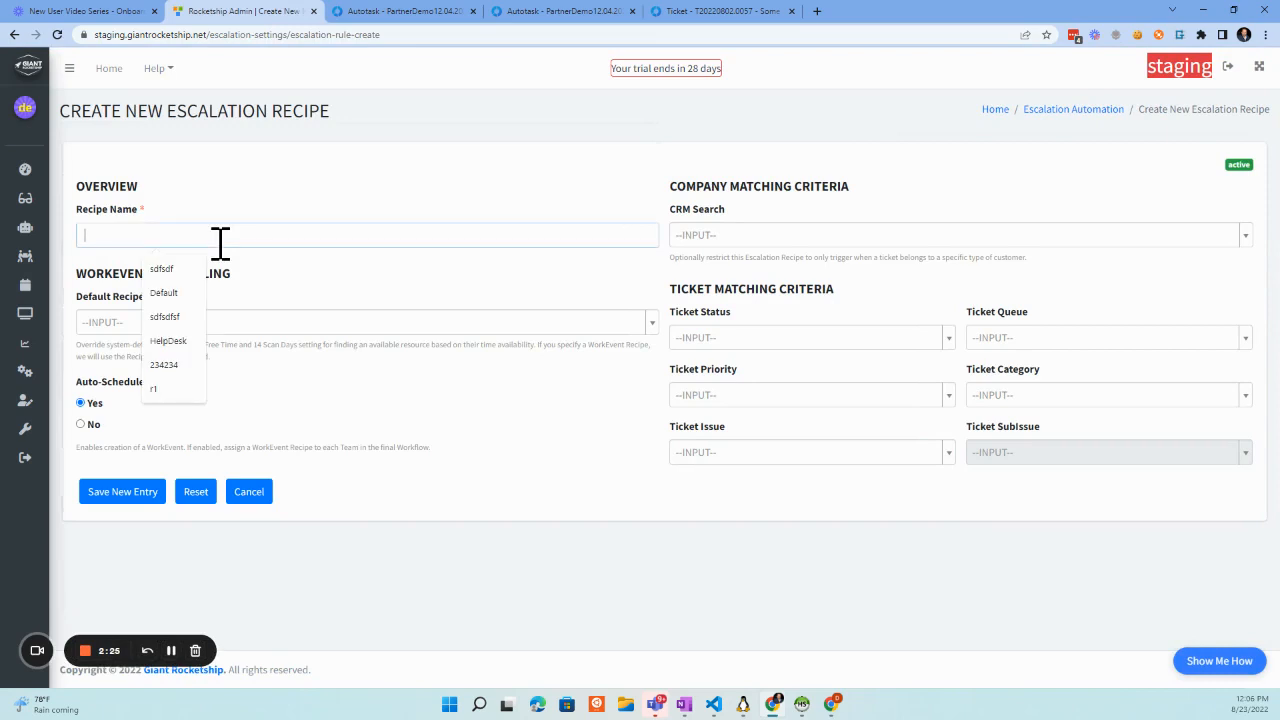
pyautogui.click(440, 205)
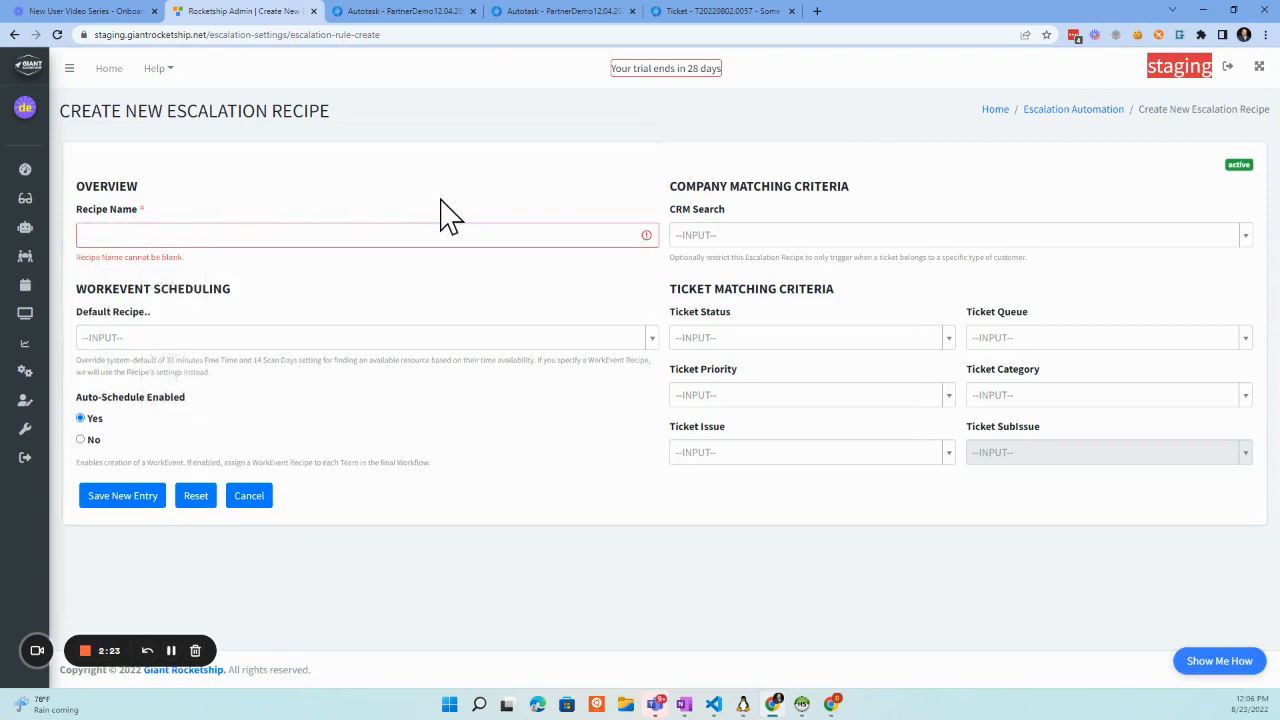
pyautogui.click(326, 240)
pyautogui.write('Office 365 skills')
pyautogui.click(765, 236)
pyautogui.click(752, 288)
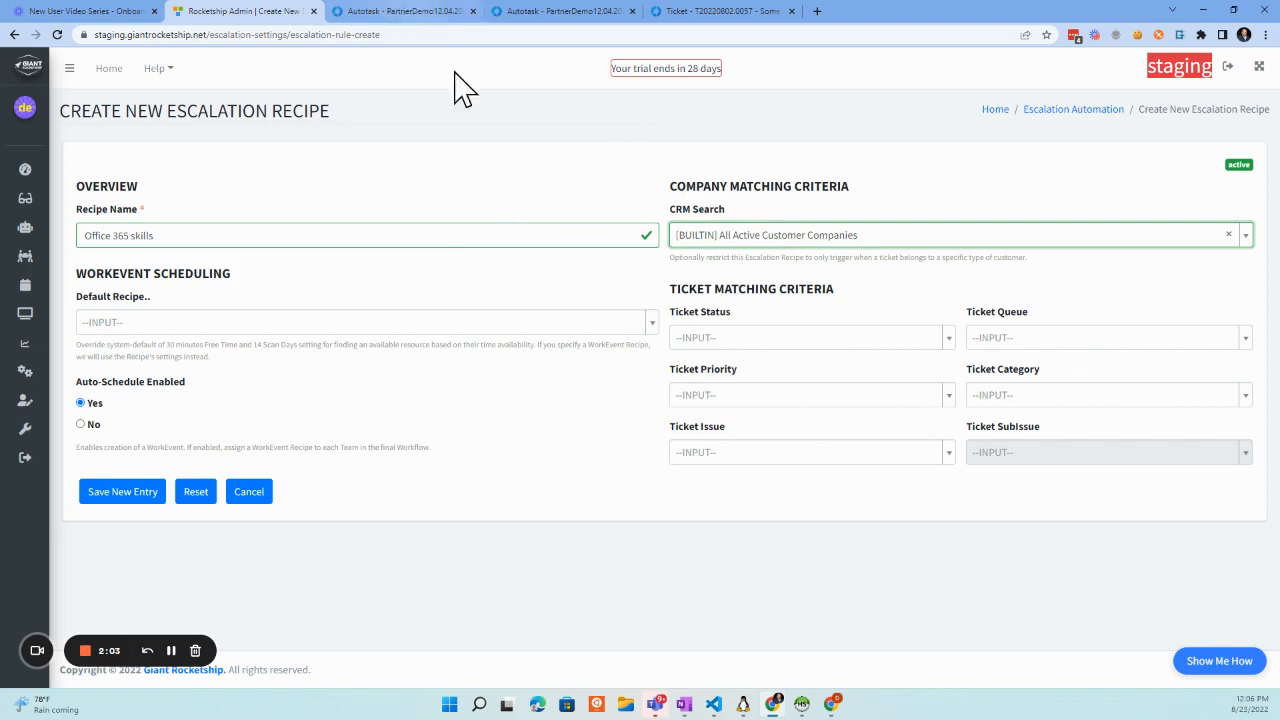
# - Check the ticket's queue in Autotask, set the recipe's Ticket Queue criterion to IT:Level I, and save the recipe
pyautogui.click(710, 12)
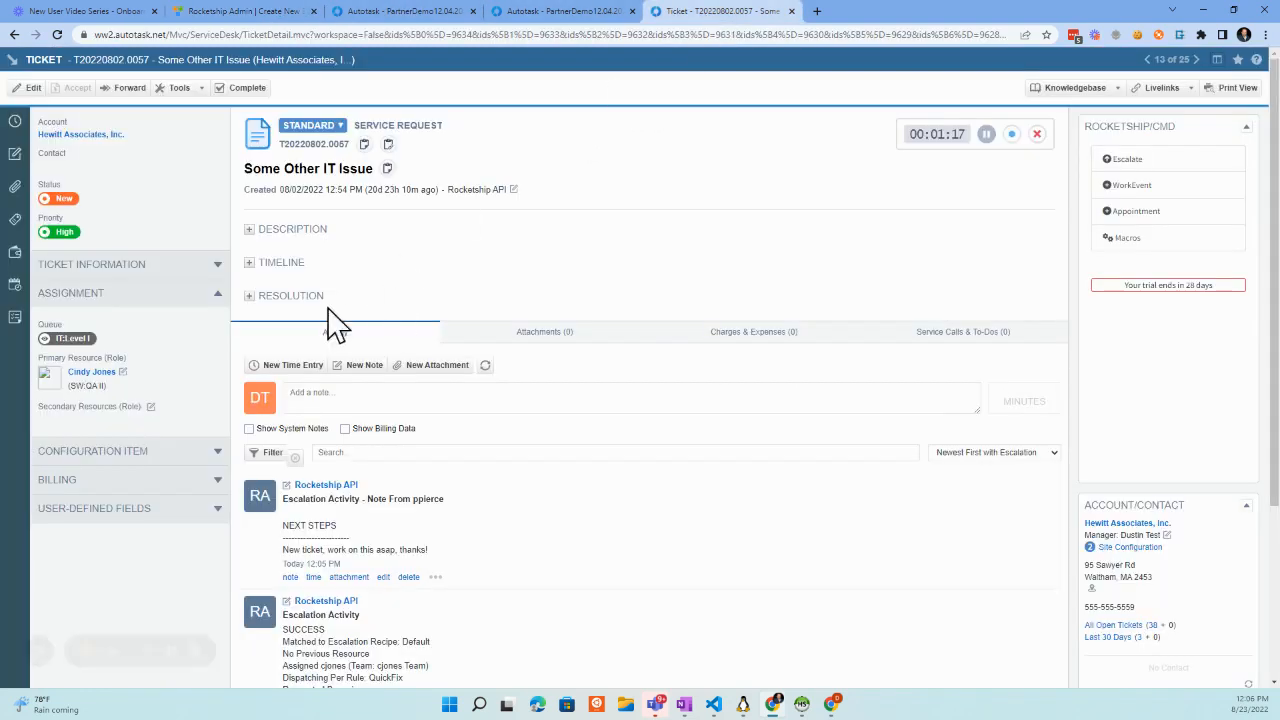
pyautogui.click(272, 11)
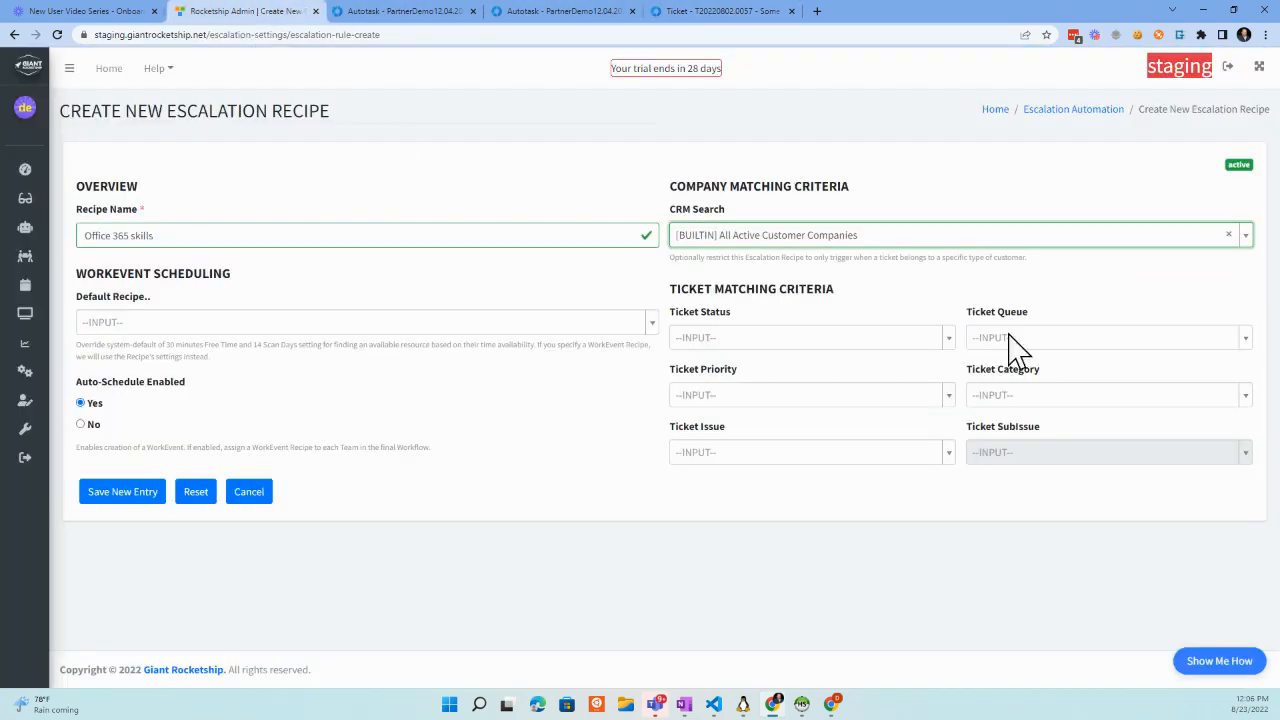
pyautogui.click(1058, 343)
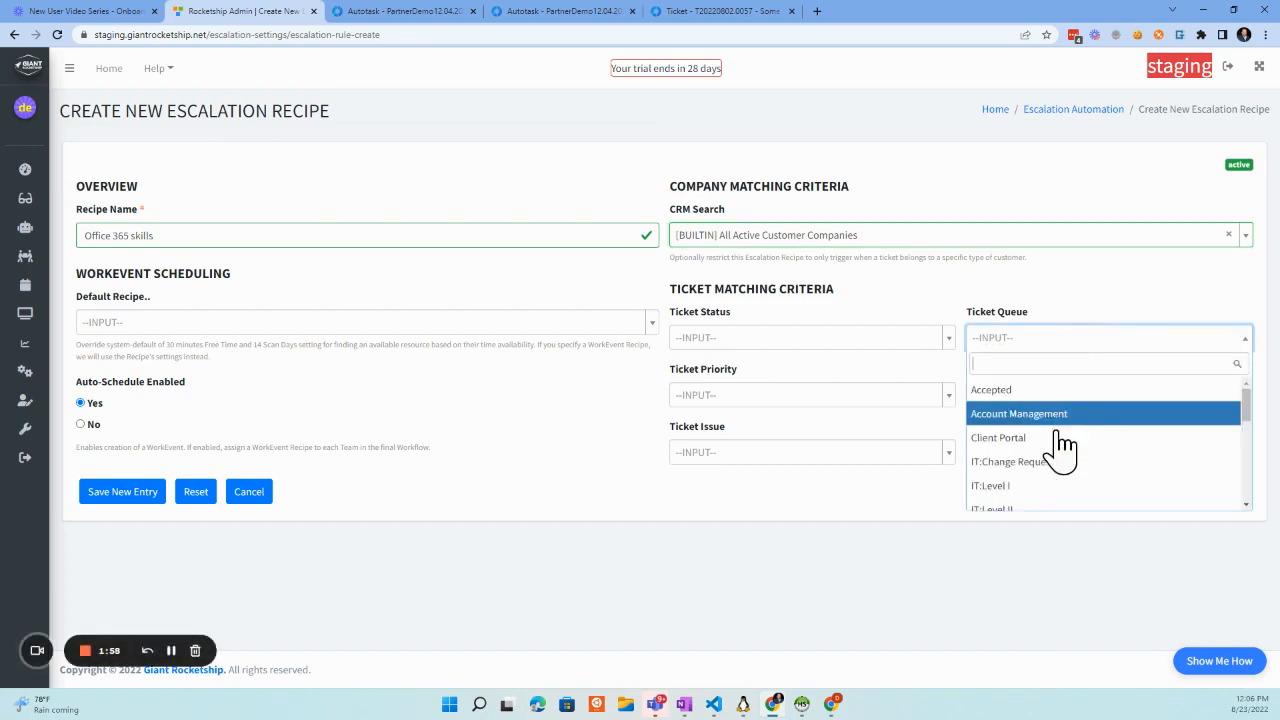
pyautogui.click(1018, 487)
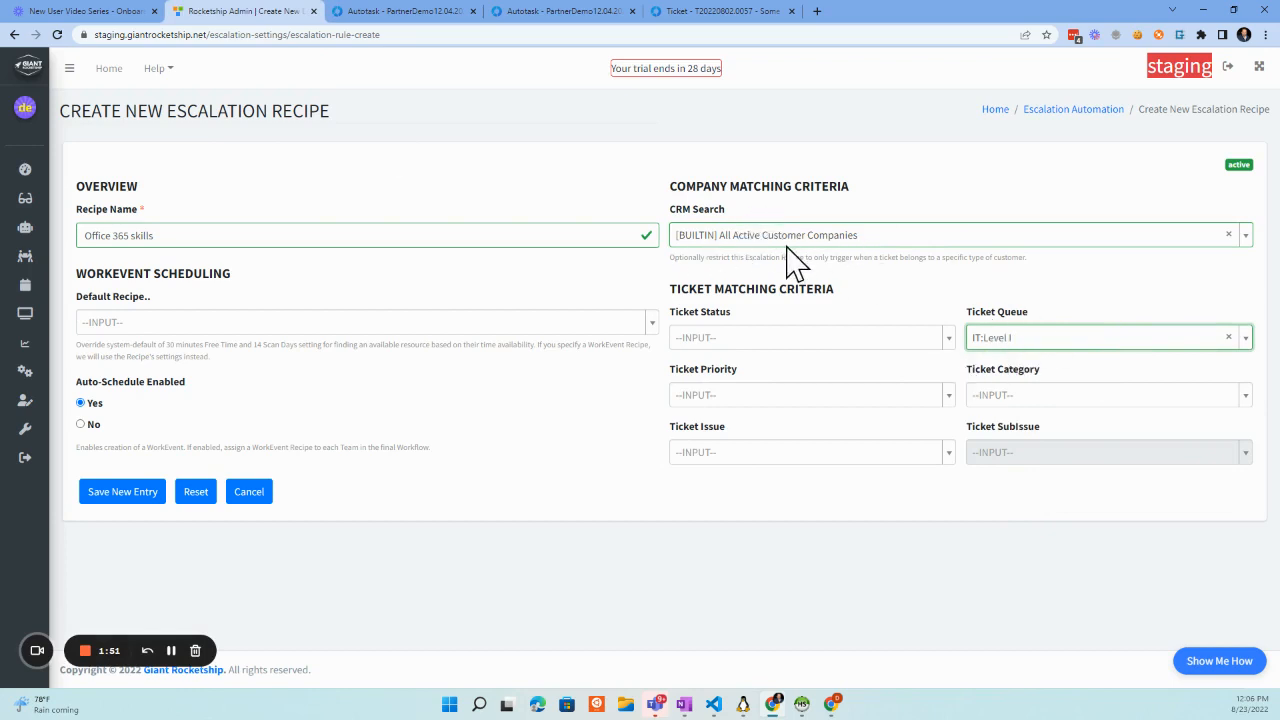
pyautogui.click(145, 495)
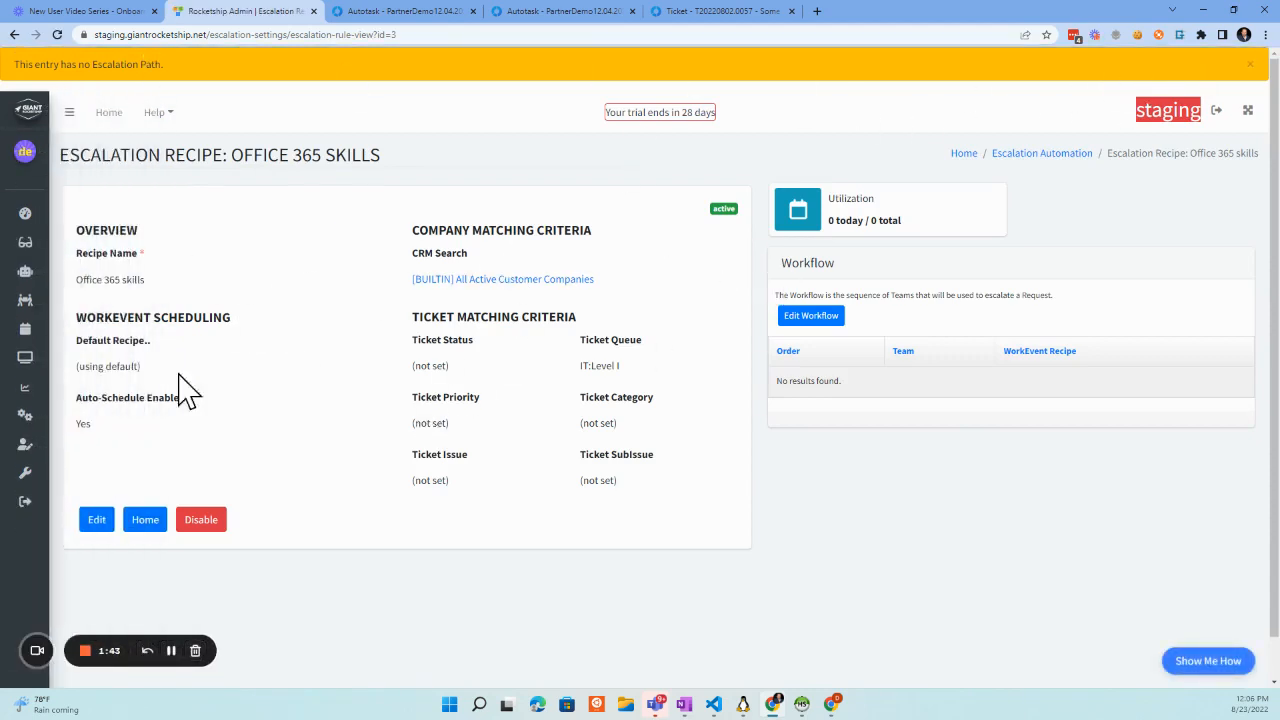
# - Assign Exec. Management, SW:Developer I and SW:QA II, in that order, to the recipe's escalation workflow and save it
pyautogui.click(822, 316)
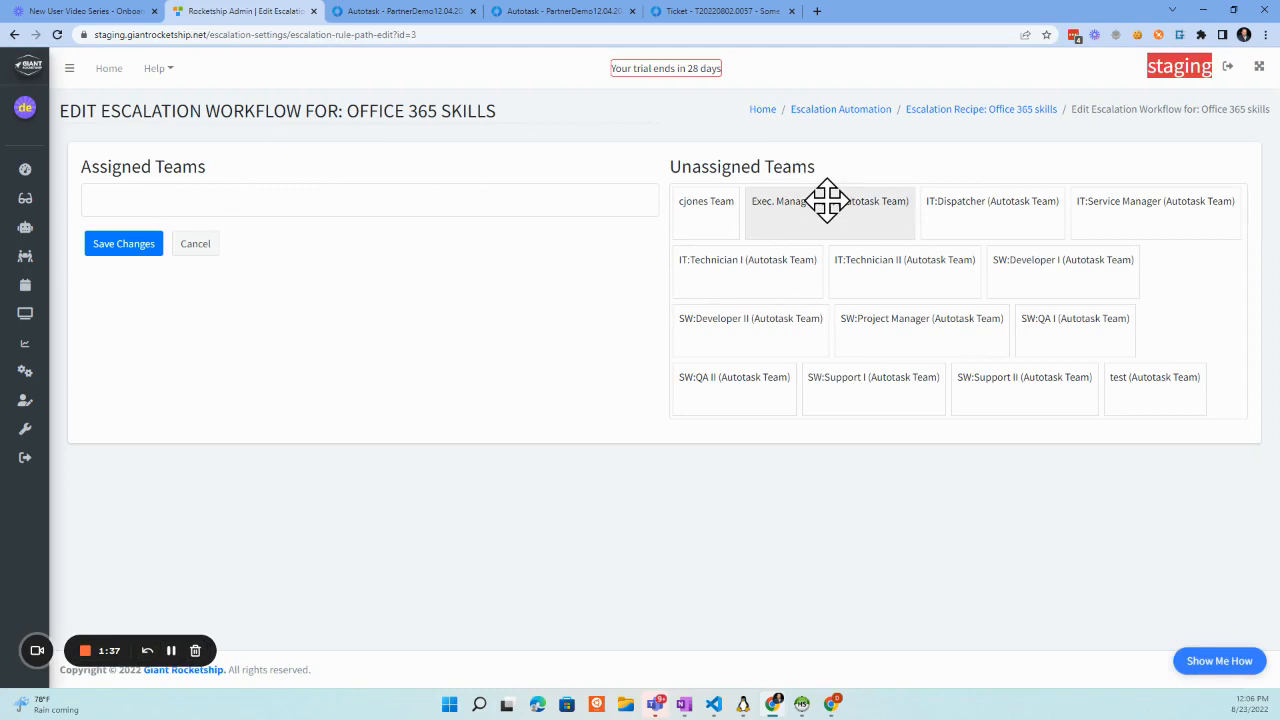
pyautogui.moveTo(826, 200); pyautogui.dragTo(390, 203)
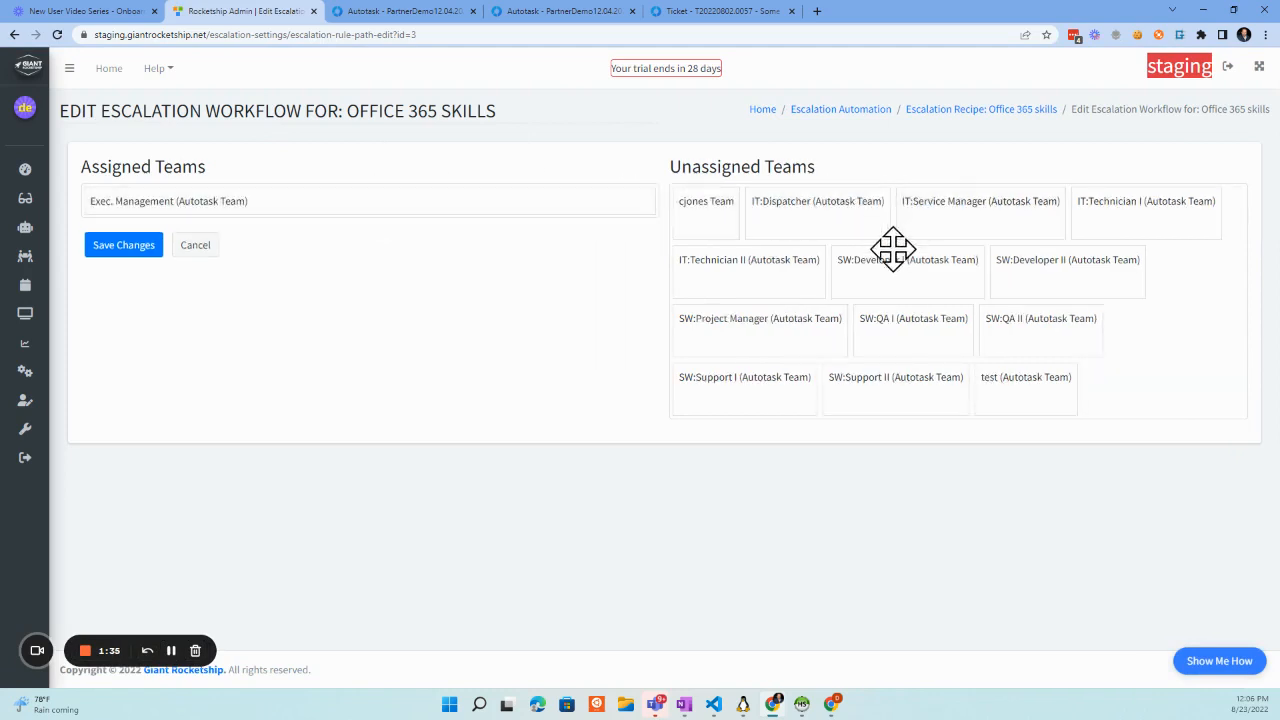
pyautogui.moveTo(891, 249); pyautogui.dragTo(193, 220)
pyautogui.moveTo(860, 318); pyautogui.dragTo(270, 240)
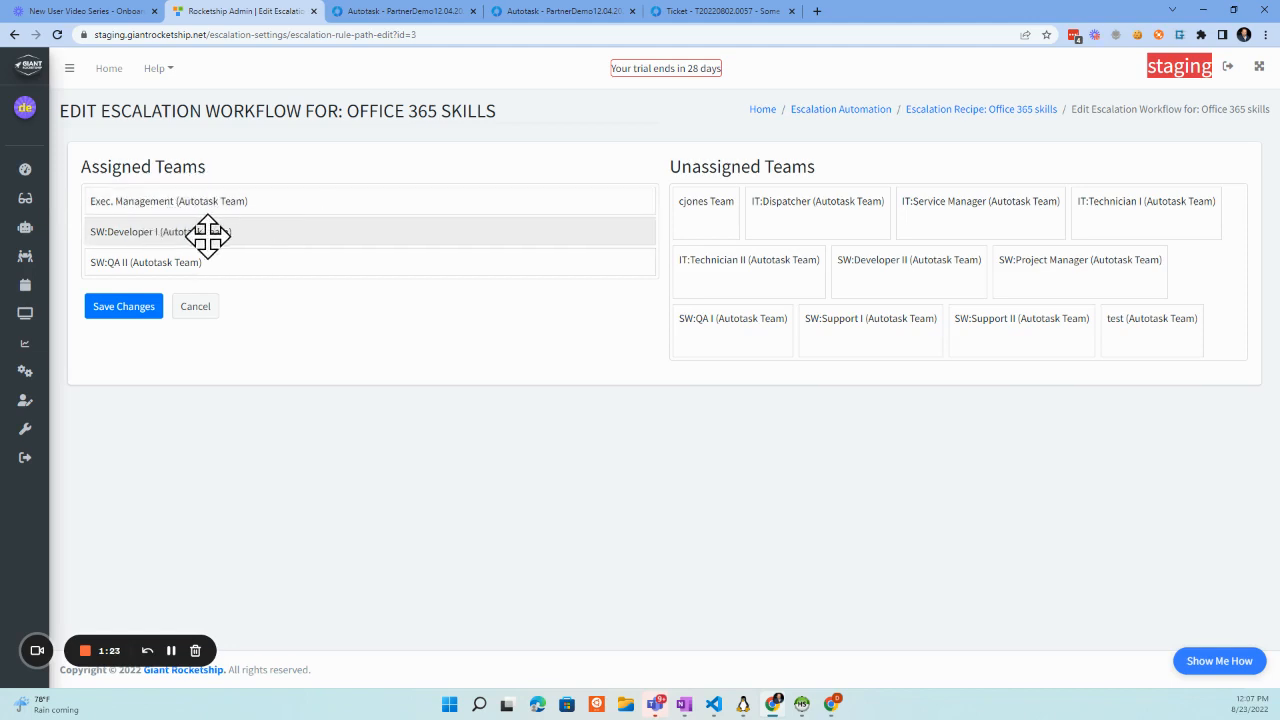
pyautogui.click(148, 308)
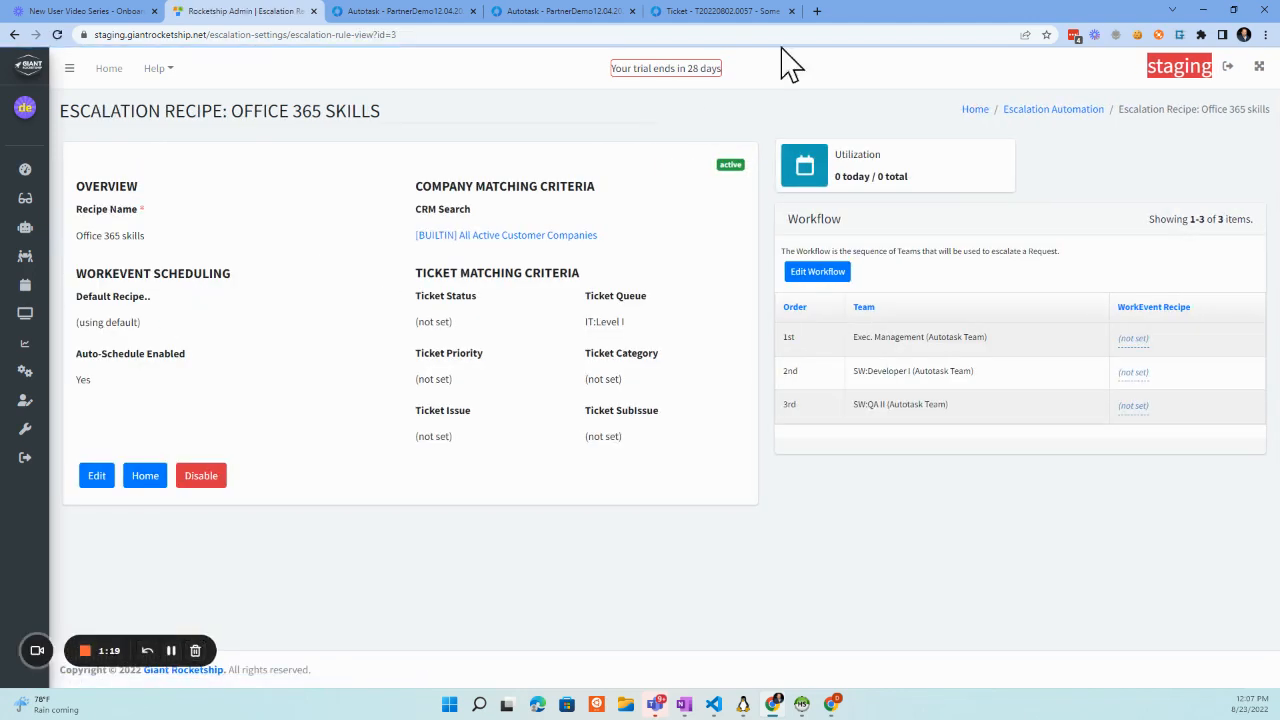
# - Return to the Autotask ticket search and open the unassigned Midco Annuities ticket in the IT:Level I queue
pyautogui.click(758, 12)
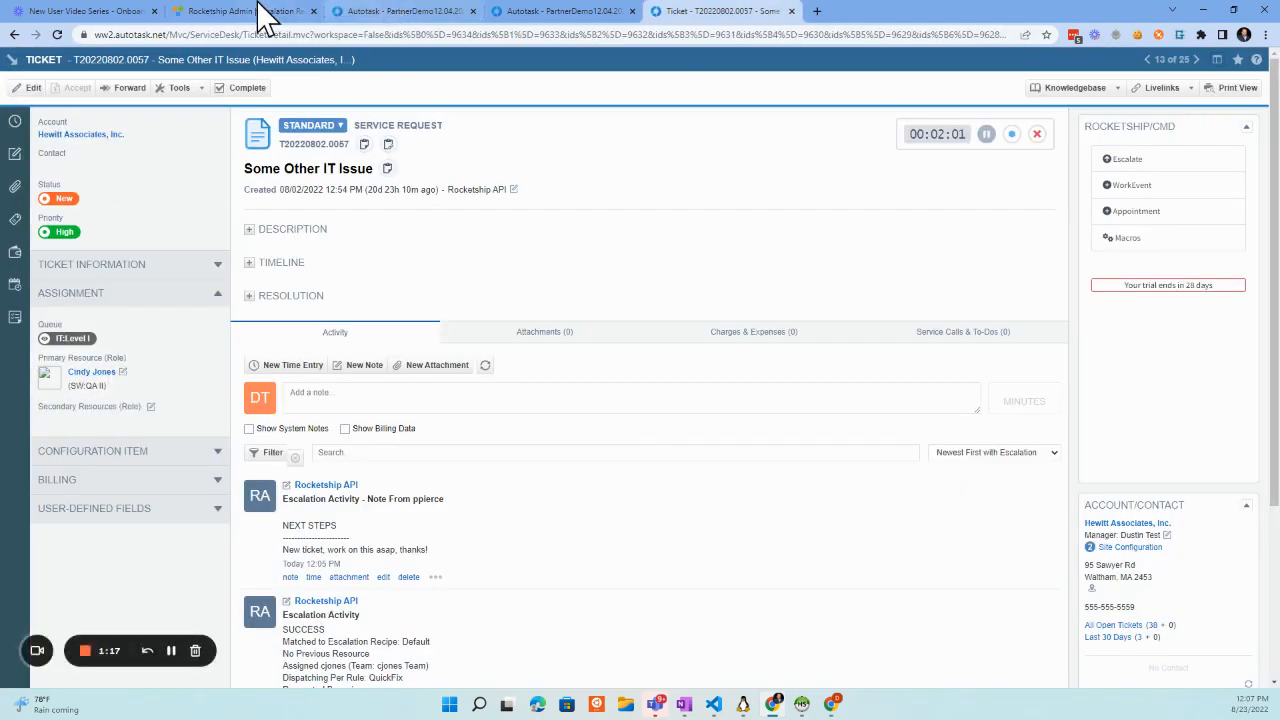
pyautogui.click(577, 14)
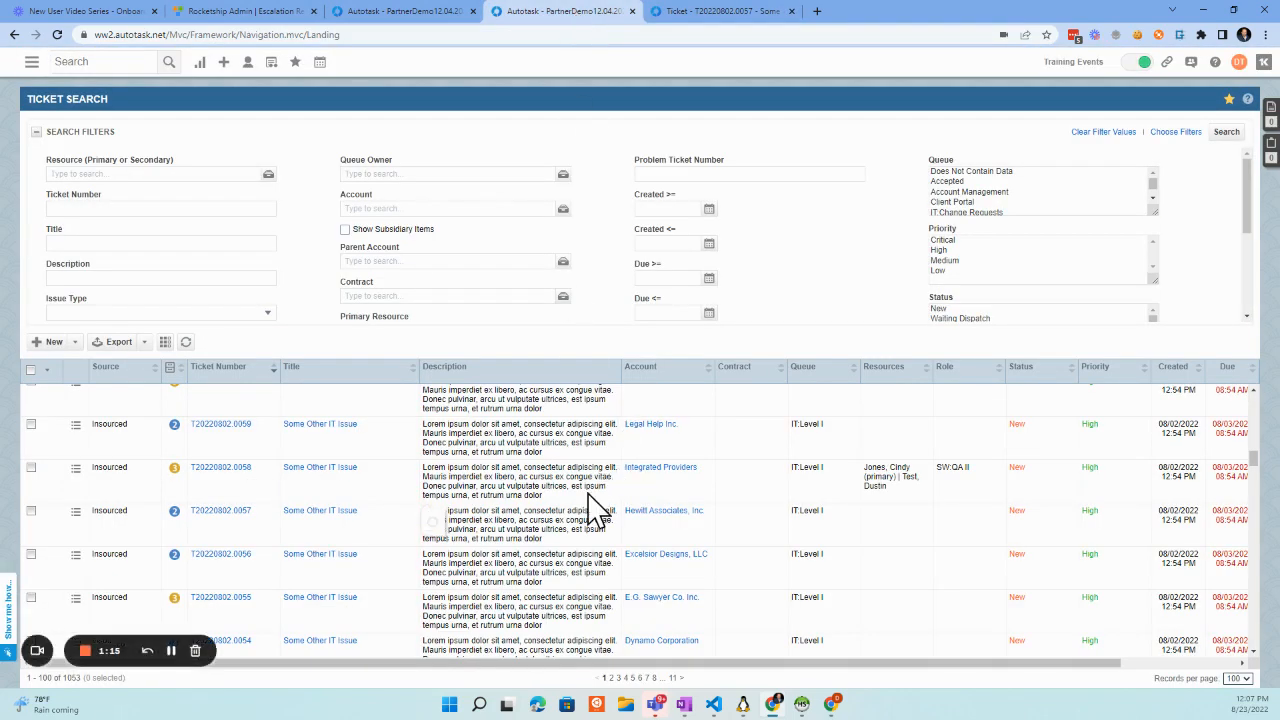
pyautogui.scroll(1, 588, 497)
pyautogui.click(250, 457)
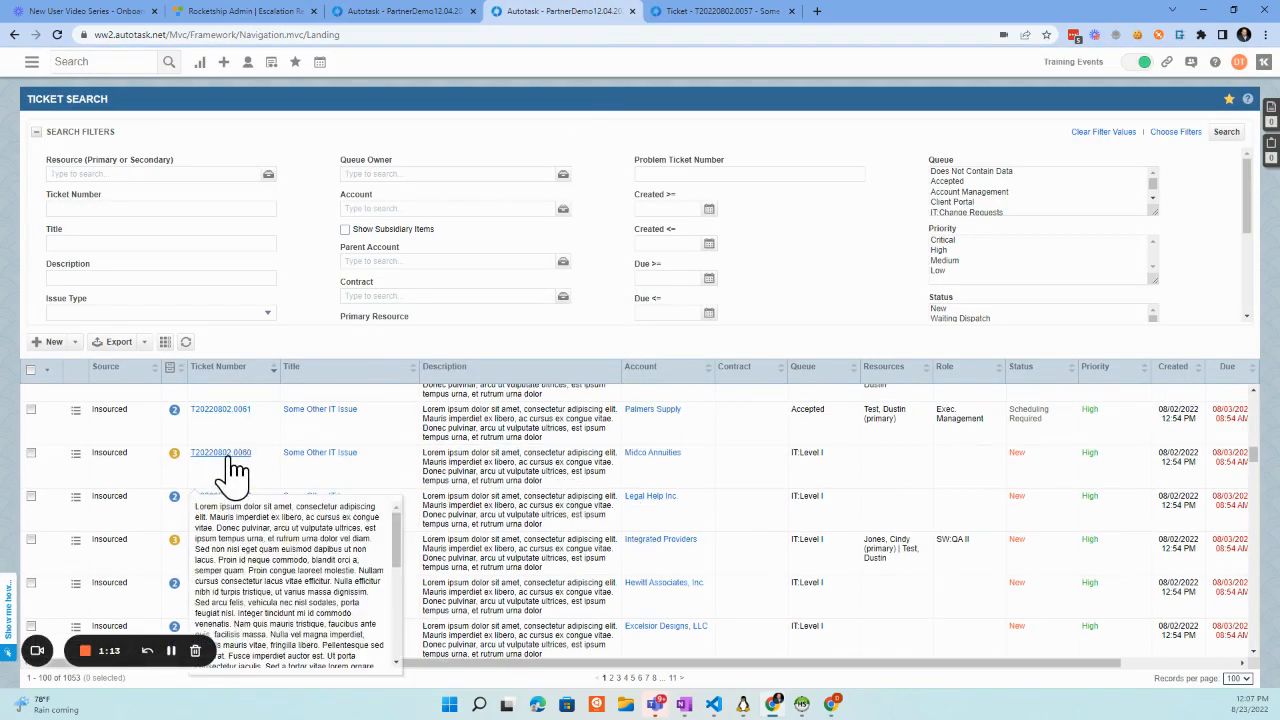
pyautogui.click(738, 12)
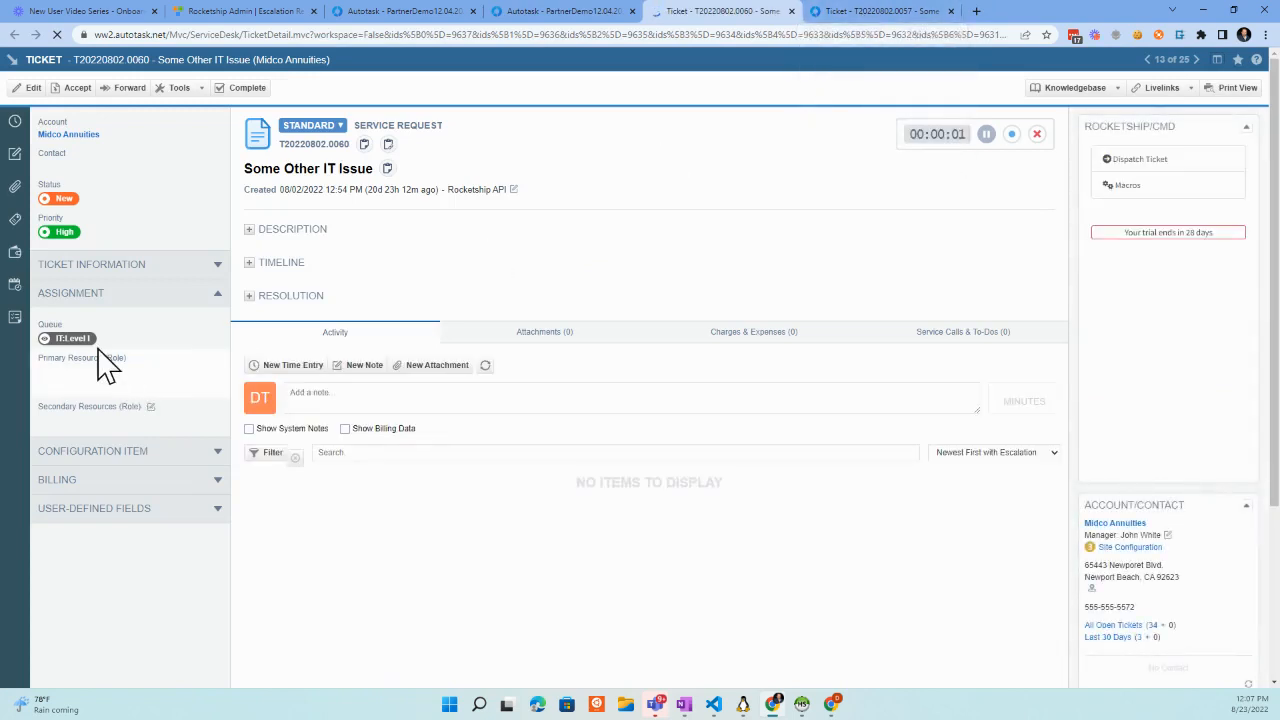
# - Dispatch the Midco Annuities ticket with the note "Let's see what happens!" and reload the ticket until its assignment updates
pyautogui.click(1128, 168)
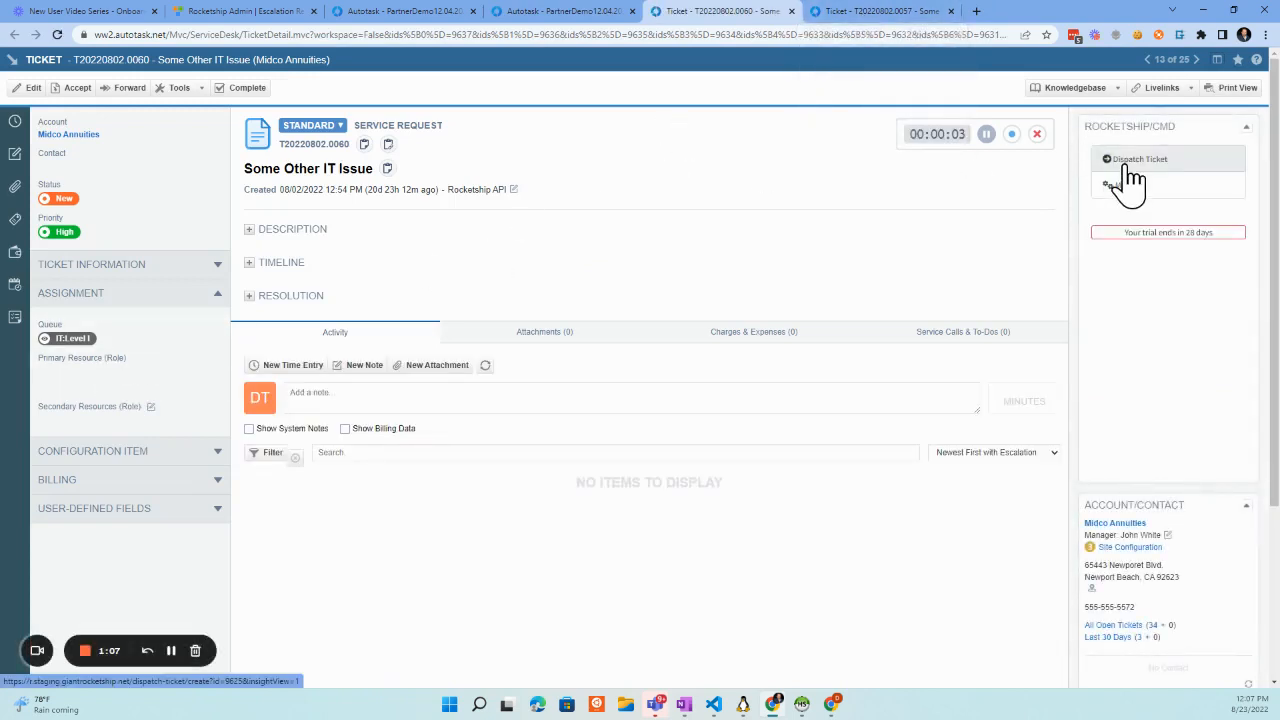
pyautogui.click(1124, 224)
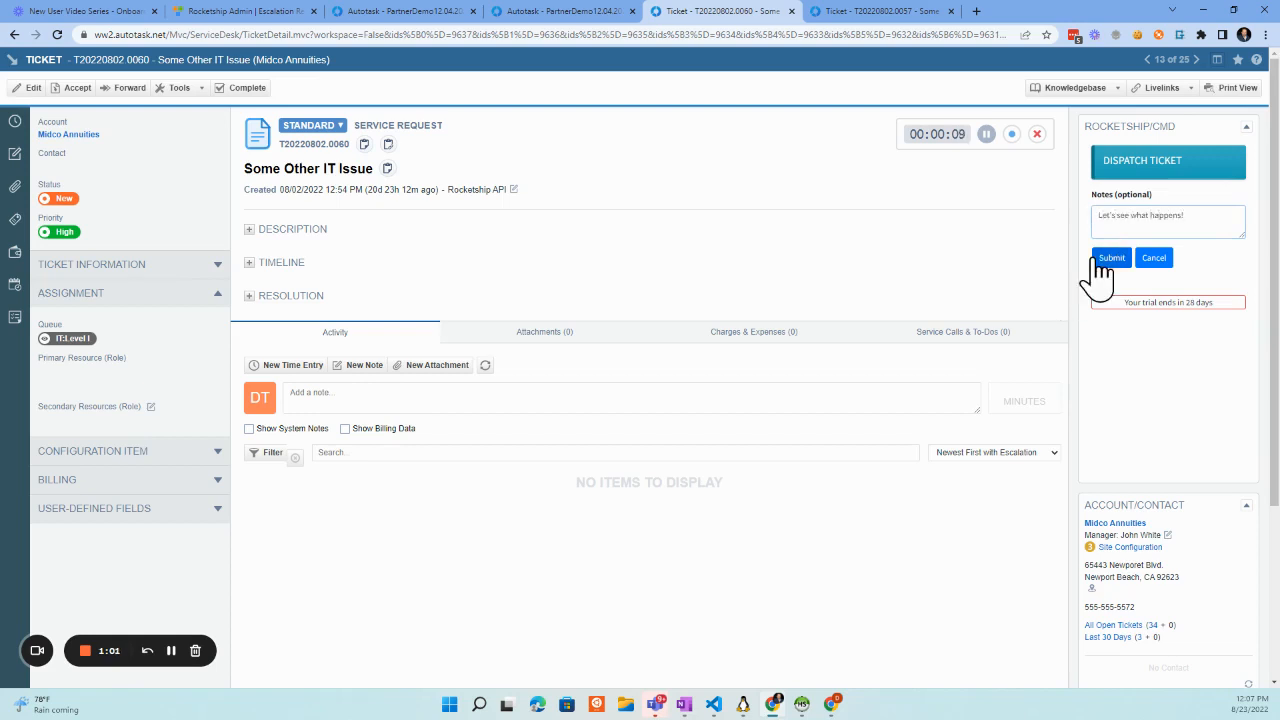
pyautogui.click(1096, 258)
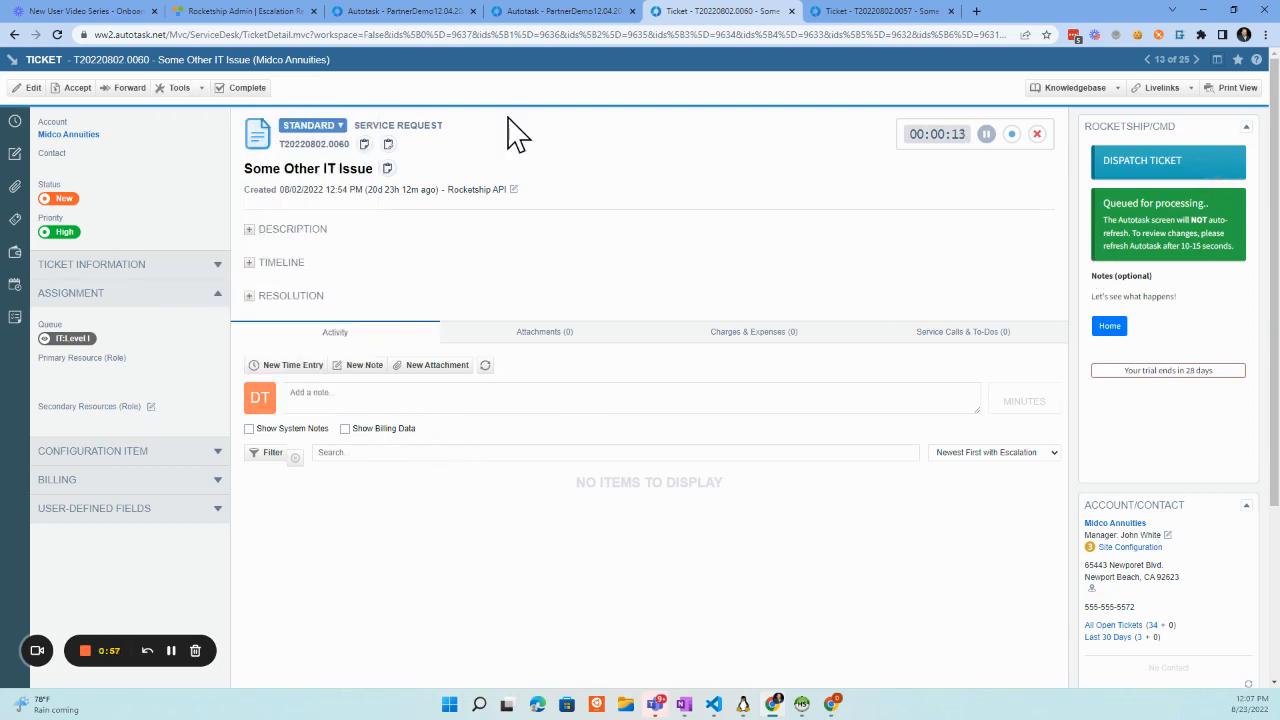
pyautogui.click(62, 31)
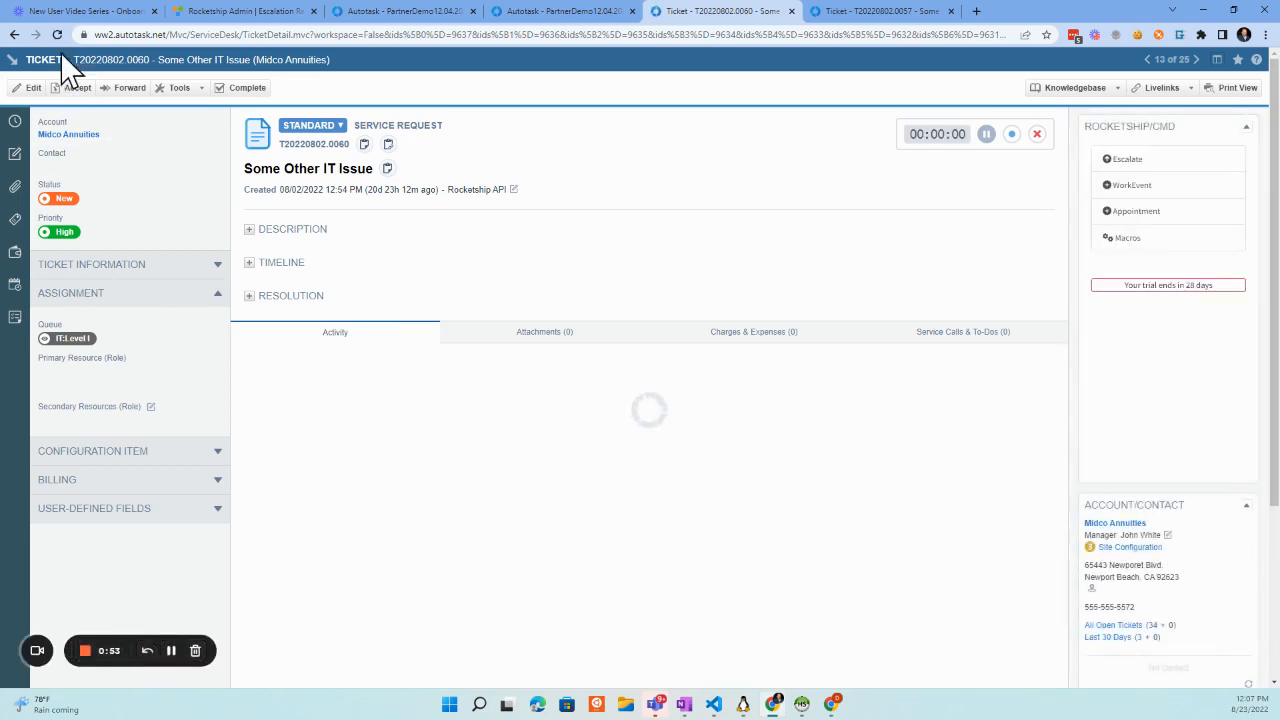
pyautogui.click(59, 36)
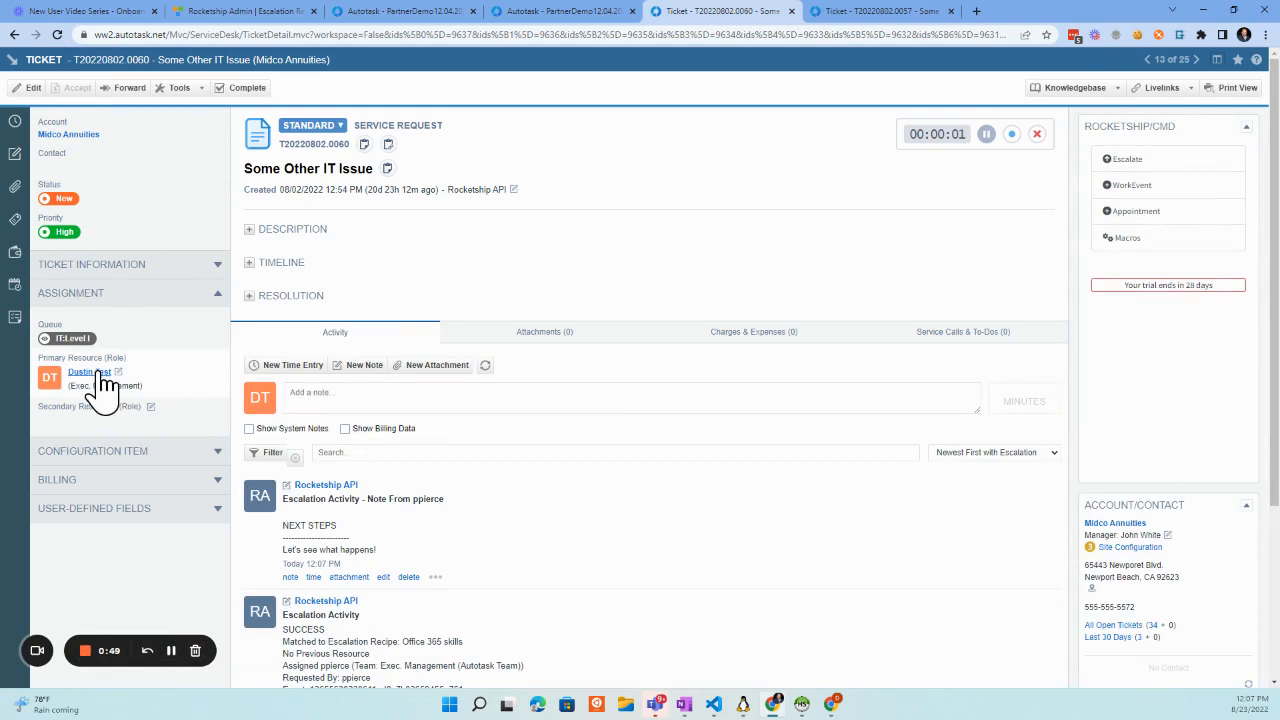
# - Review the first team in the Office 365 skills recipe's workflow to compare it with the ticket's assigned role
pyautogui.click(196, 13)
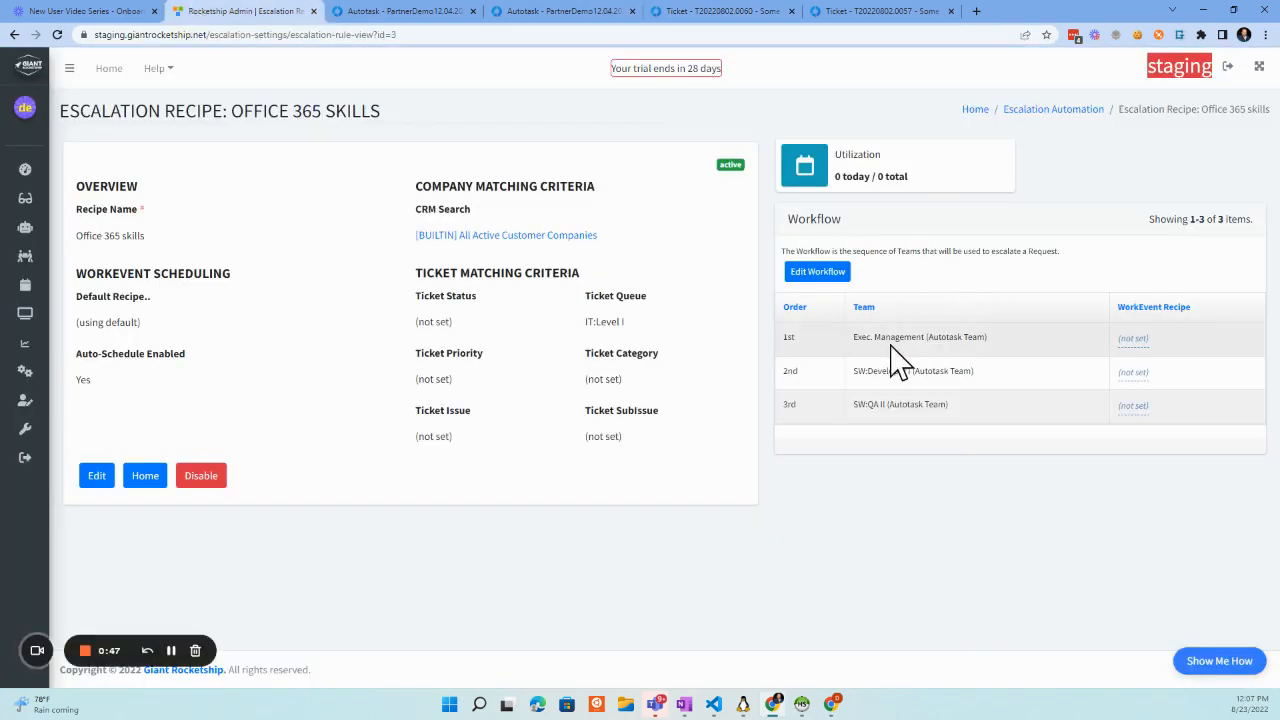
pyautogui.moveTo(853, 337); pyautogui.dragTo(950, 337)
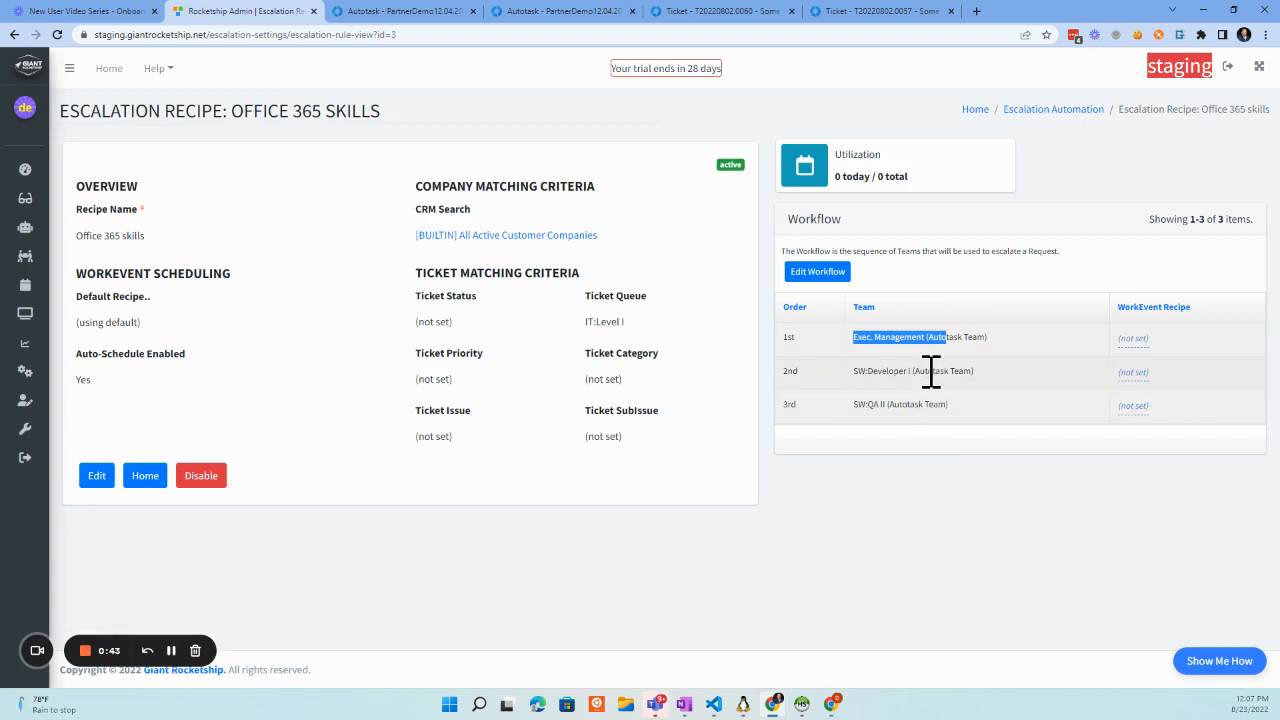
pyautogui.click(862, 13)
pyautogui.click(245, 11)
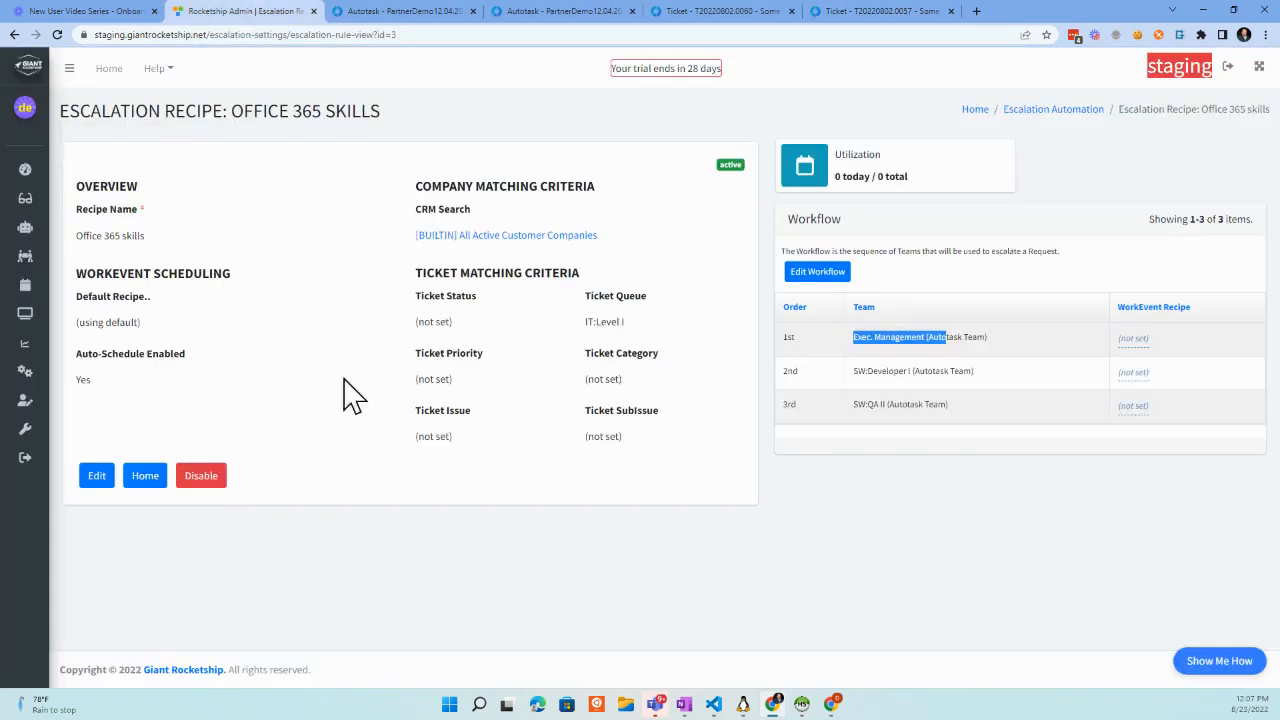